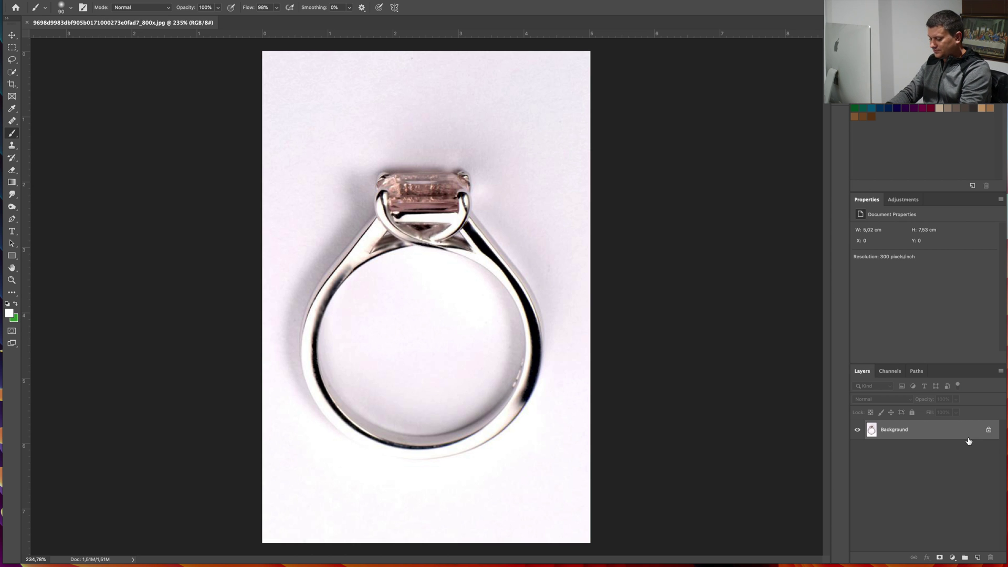
Duplicate the Background layer onto a new layer.
{"action": "key", "text": "super+j"}
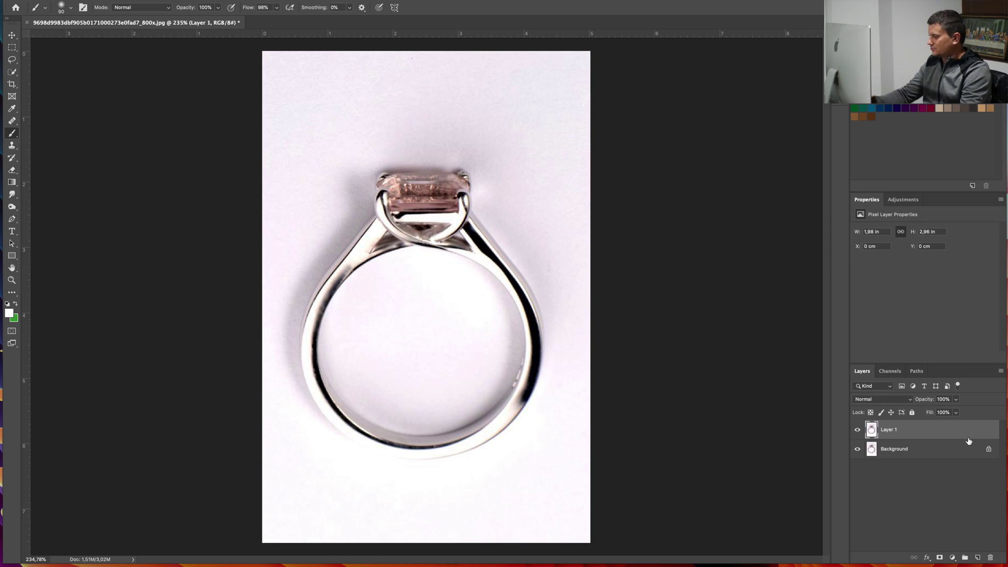
{"action": "right_click", "coordinate": [954, 446]}
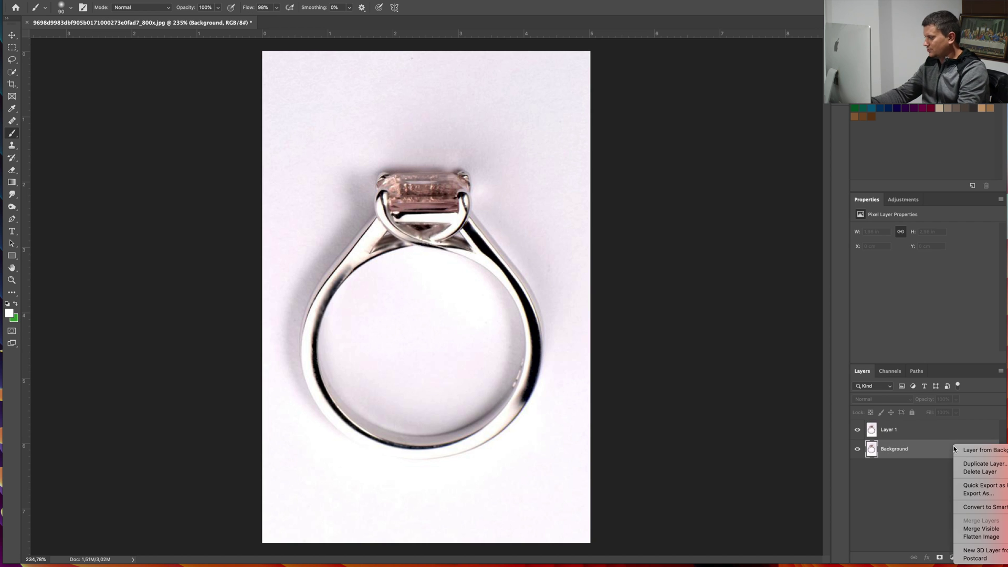
{"action": "left_click", "coordinate": [978, 464]}
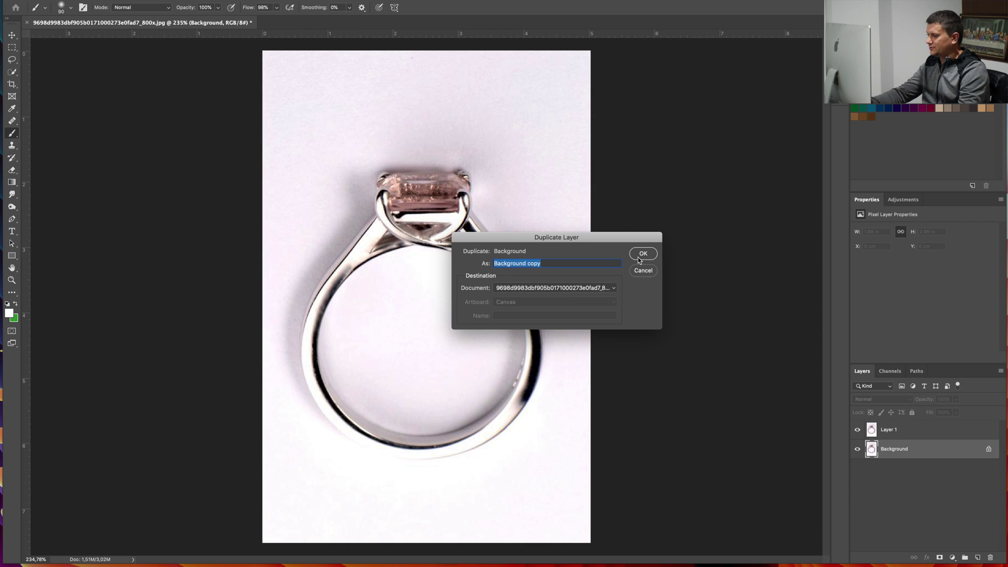
{"action": "left_click", "coordinate": [641, 256]}
{"action": "key", "text": "ctrl+z"}
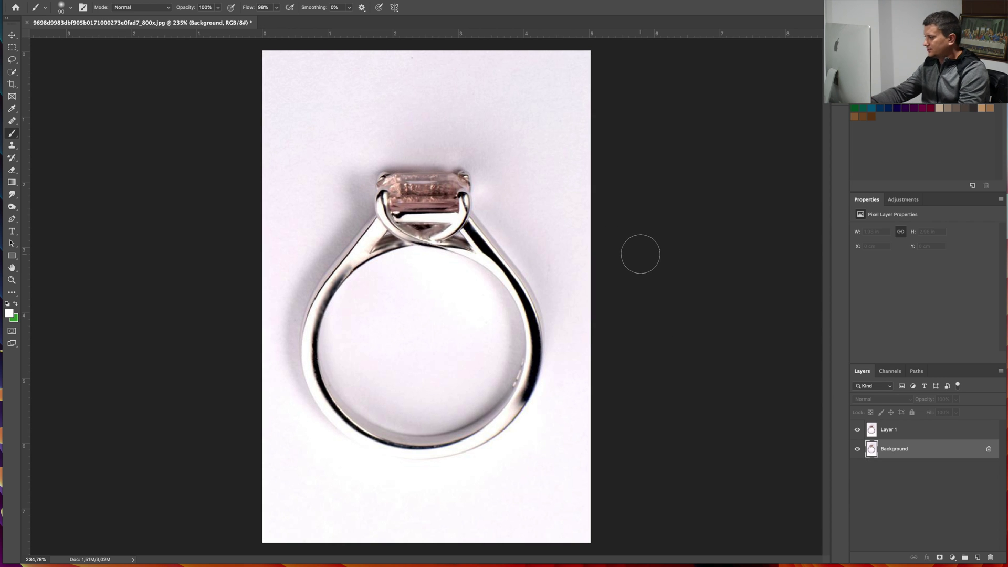
On the duplicated layer, start a Pen tool path at the left prong and trace the ring's outer left edge downward.
{"action": "left_click", "coordinate": [912, 430]}
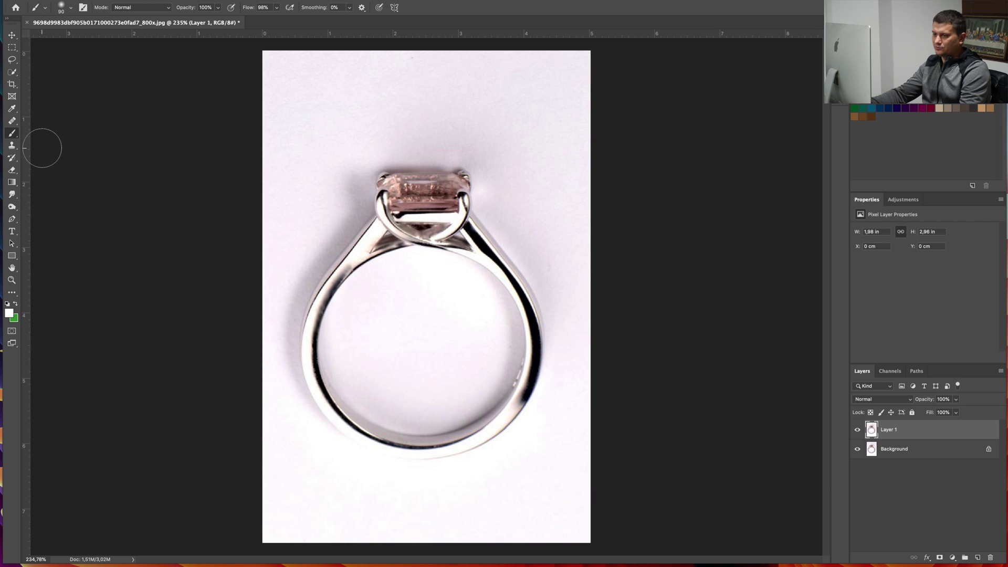
{"action": "key", "text": "p"}
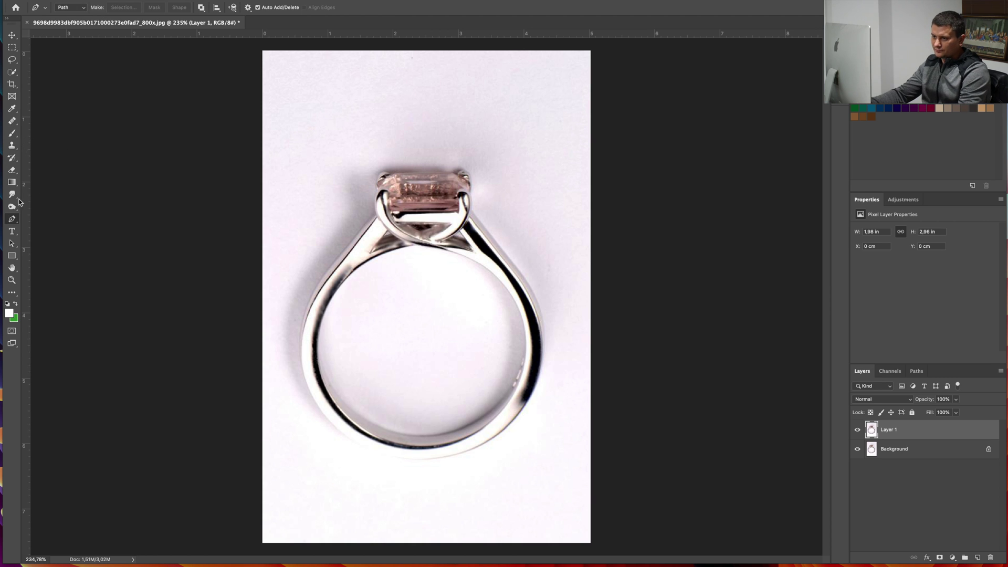
{"action": "left_click", "coordinate": [12, 219]}
{"action": "left_click", "coordinate": [16, 224]}
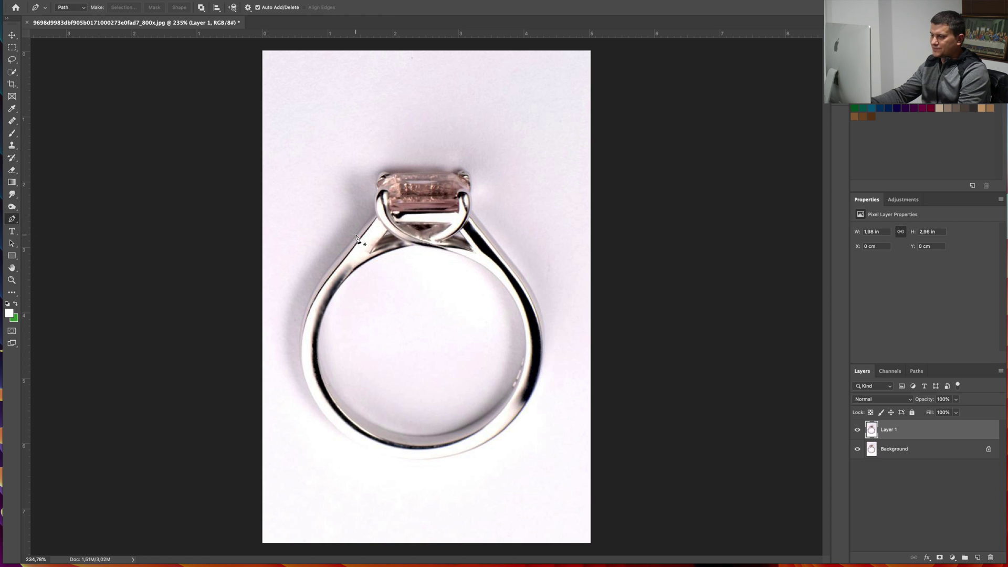
{"action": "scroll", "coordinate": [384, 227], "scroll_direction": "up", "scroll_amount": 3}
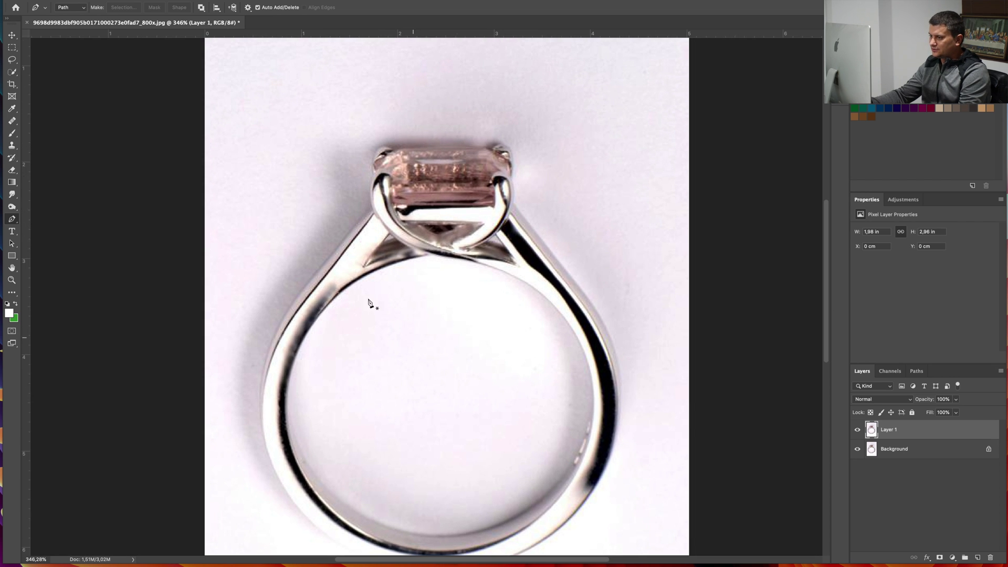
{"action": "scroll", "coordinate": [377, 220], "scroll_direction": "up", "scroll_amount": 1}
{"action": "left_click", "coordinate": [371, 205]}
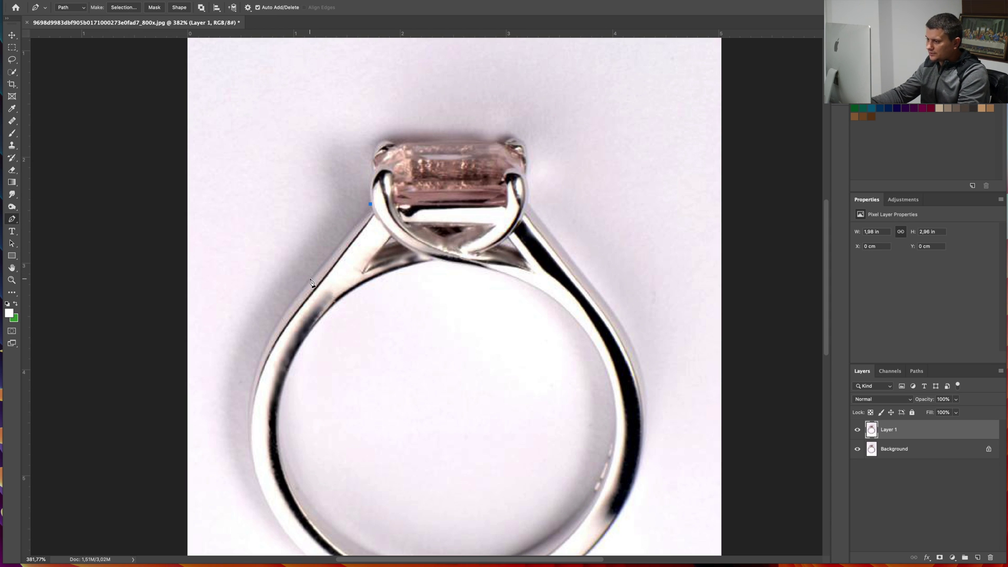
{"action": "left_click_drag", "start_coordinate": [310, 279], "coordinate": [278, 311]}
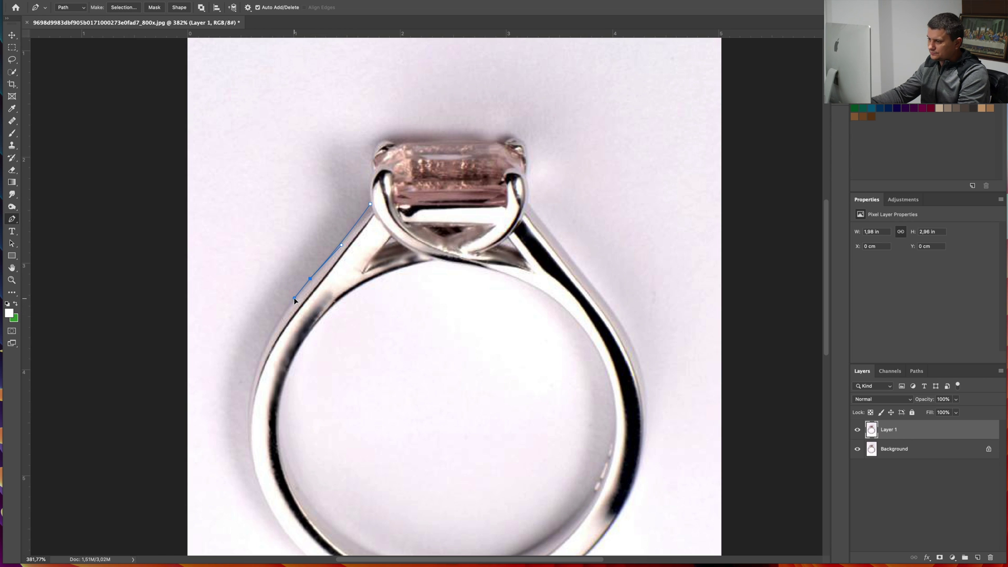
{"action": "left_click_drag", "start_coordinate": [390, 266], "coordinate": [447, 201]}
{"action": "left_click_drag", "start_coordinate": [342, 314], "coordinate": [345, 394]}
Continue the path around the bottom of the band and up the ring's outer right edge to the right prong.
{"action": "mouse_move", "coordinate": [497, 488]}
{"action": "left_mouse_down"}
{"action": "mouse_move", "coordinate": [644, 502]}
{"action": "mouse_move", "coordinate": [652, 527]}
{"action": "mouse_move", "coordinate": [508, 491]}
{"action": "left_mouse_up"}
{"action": "mouse_move", "coordinate": [718, 388]}
{"action": "left_mouse_down"}
{"action": "mouse_move", "coordinate": [771, 263]}
{"action": "mouse_move", "coordinate": [792, 259]}
{"action": "mouse_move", "coordinate": [727, 372]}
{"action": "left_mouse_up"}
{"action": "mouse_move", "coordinate": [699, 185]}
{"action": "left_mouse_down"}
{"action": "mouse_move", "coordinate": [635, 92]}
{"action": "mouse_move", "coordinate": [694, 179]}
{"action": "left_mouse_up"}
{"action": "left_click_drag", "start_coordinate": [623, 86], "coordinate": [623, 80]}
Trace the prongs and the upper edge of the gemstone, closing the outer path at its starting point on the left prong.
{"action": "scroll", "coordinate": [606, 222], "scroll_direction": "up", "scroll_amount": 5}
{"action": "scroll", "coordinate": [606, 222], "scroll_direction": "right", "scroll_amount": 1}
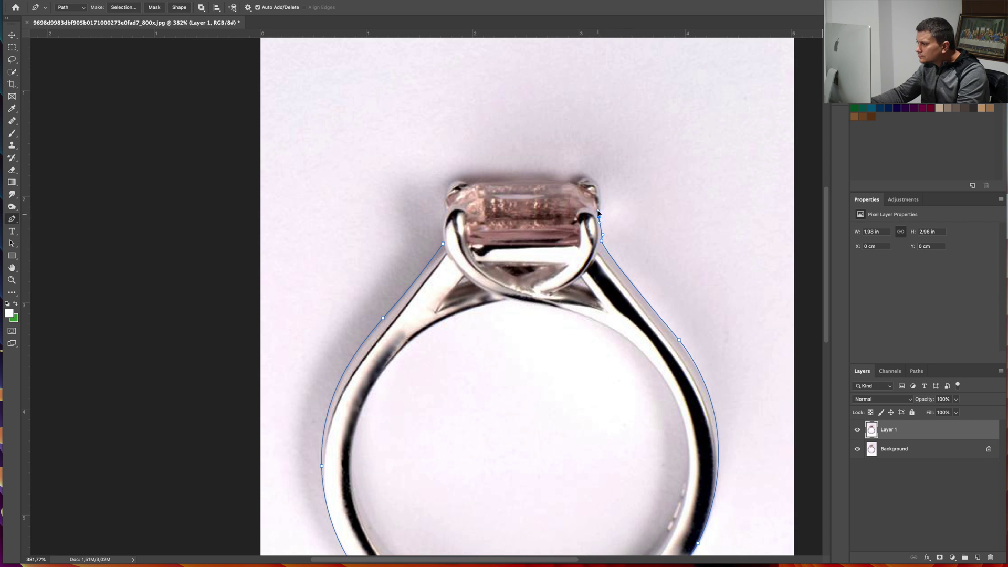
{"action": "left_click_drag", "start_coordinate": [590, 178], "coordinate": [577, 180]}
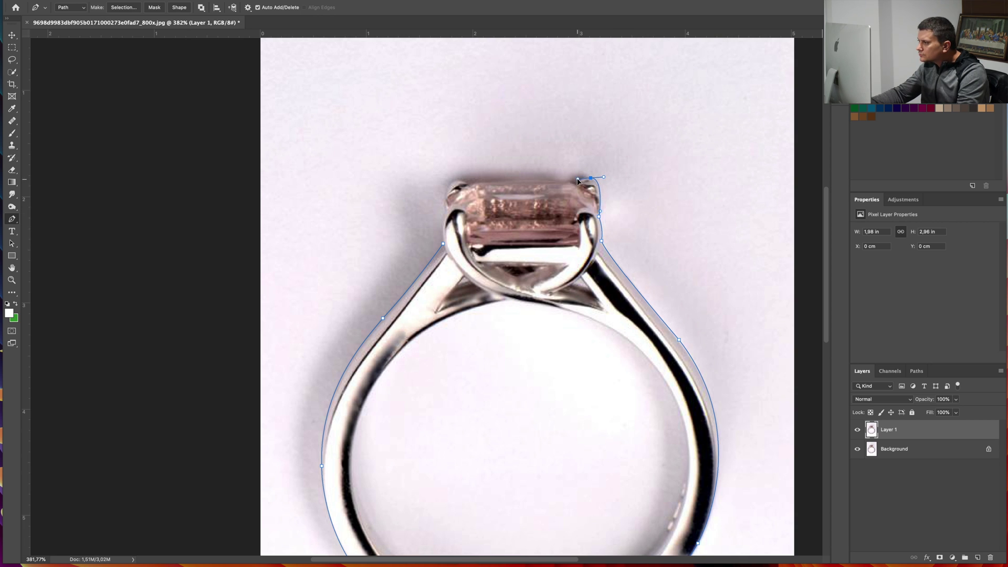
{"action": "left_click", "coordinate": [578, 184]}
{"action": "left_click_drag", "start_coordinate": [478, 183], "coordinate": [467, 186]}
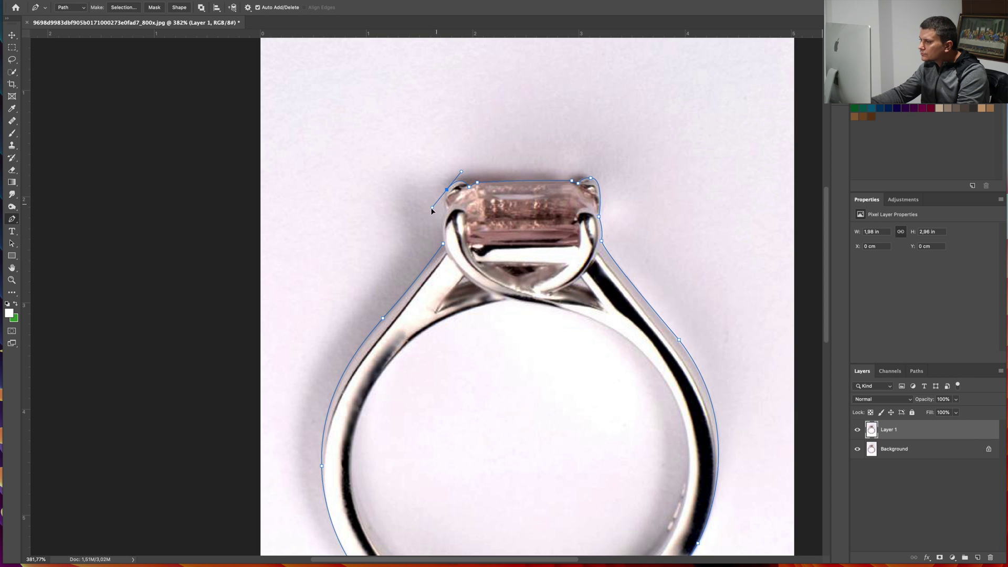
{"action": "left_click_drag", "start_coordinate": [447, 212], "coordinate": [446, 269]}
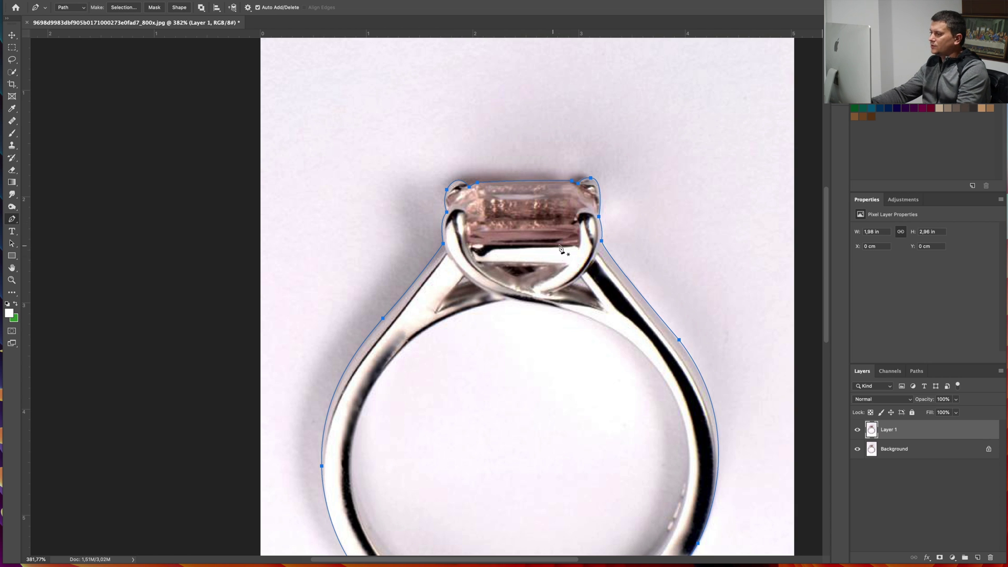
Create a vector mask from the outer path and make a new anti-aliased selection from it with a 1-pixel feather radius.
{"action": "left_click_drag", "start_coordinate": [560, 284], "coordinate": [554, 164]}
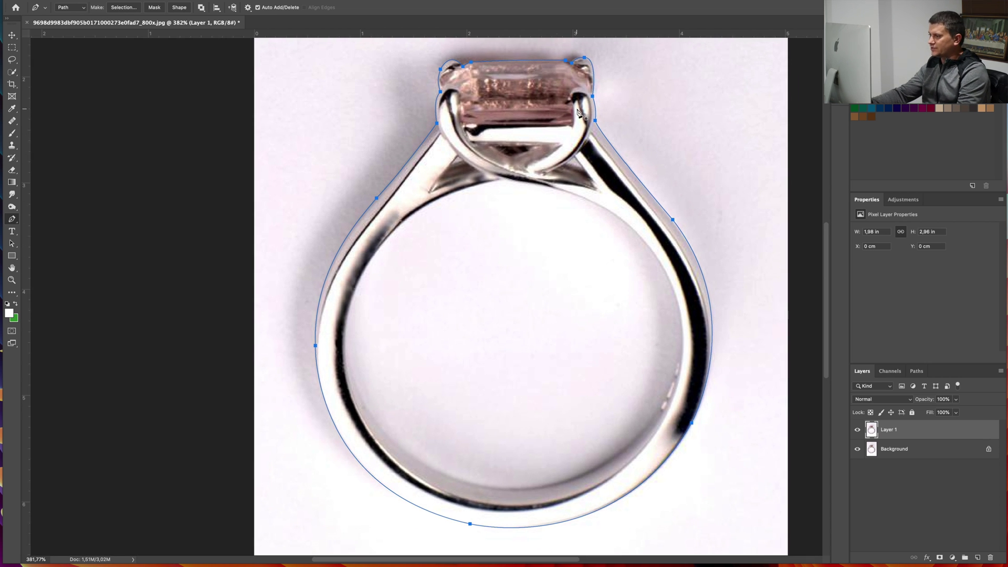
{"action": "right_click", "coordinate": [514, 179]}
{"action": "left_click", "coordinate": [515, 178]}
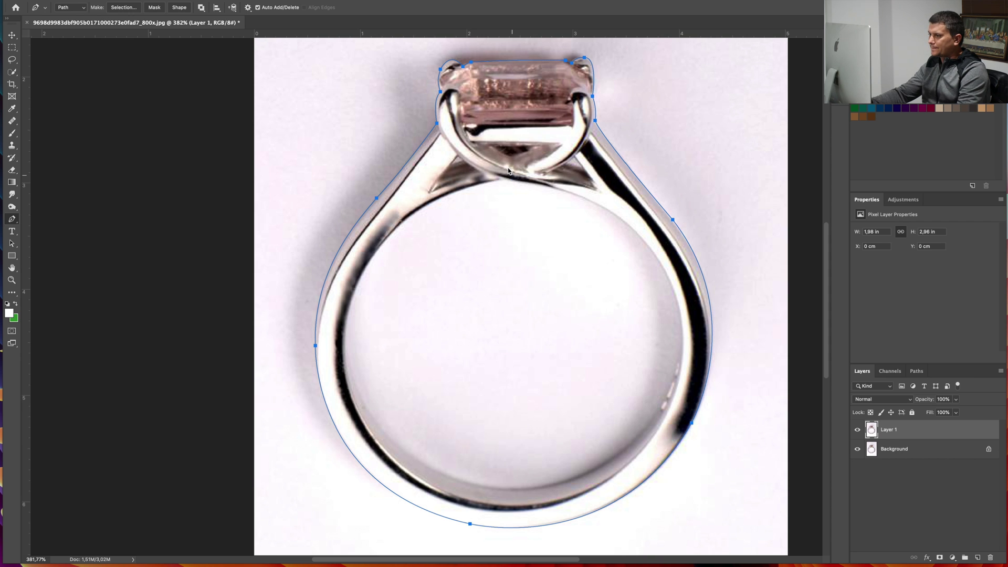
{"action": "right_click", "coordinate": [501, 152]}
{"action": "left_click", "coordinate": [538, 193]}
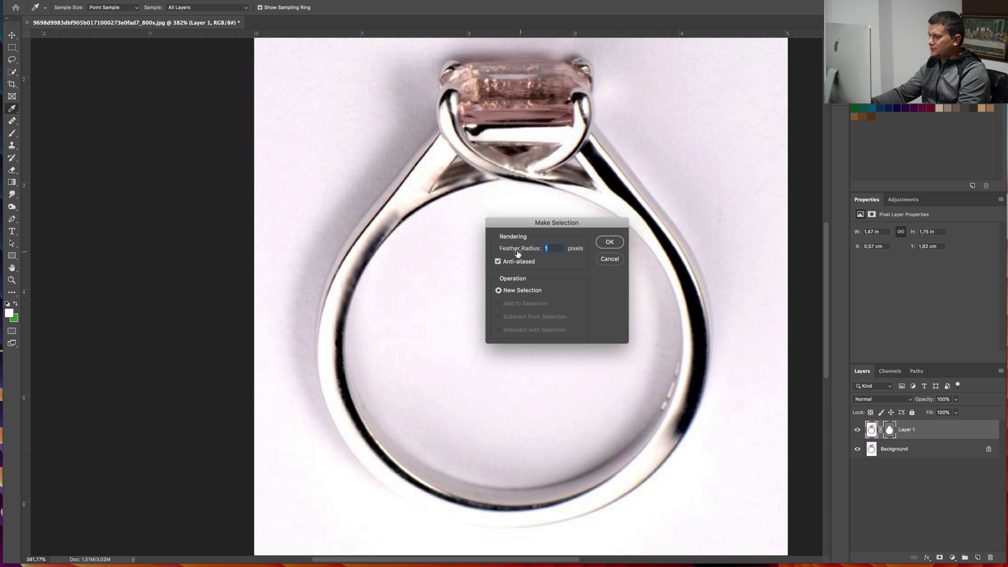
{"action": "left_click", "coordinate": [600, 247]}
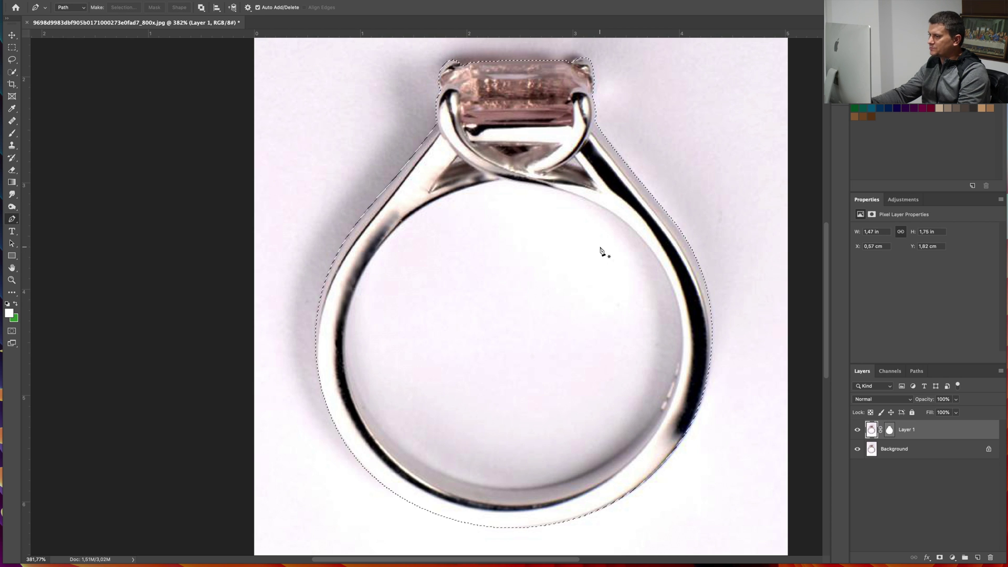
Invert the ring selection and delete the area outside the ring on the duplicated layer.
{"action": "left_click", "coordinate": [15, 49]}
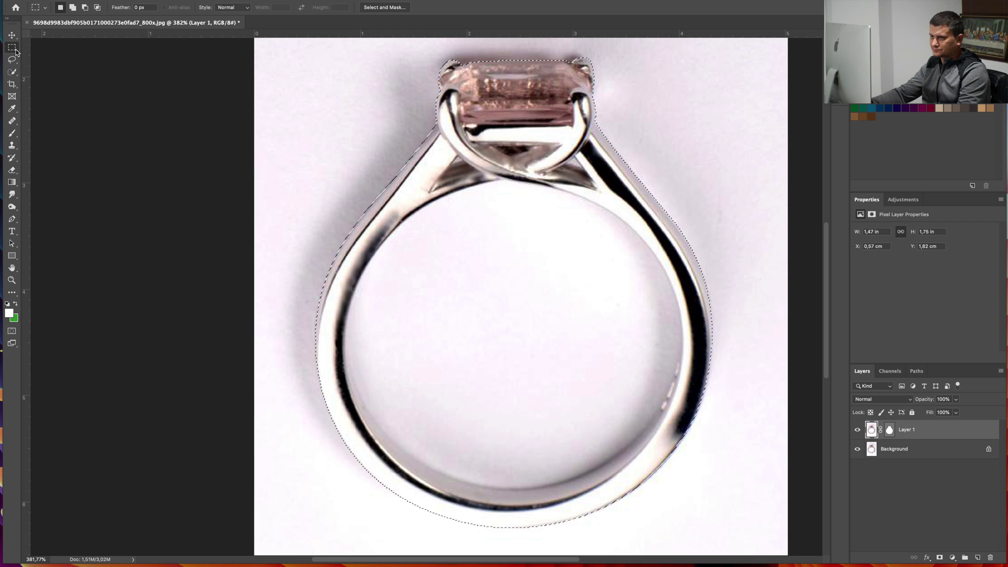
{"action": "right_click", "coordinate": [456, 215]}
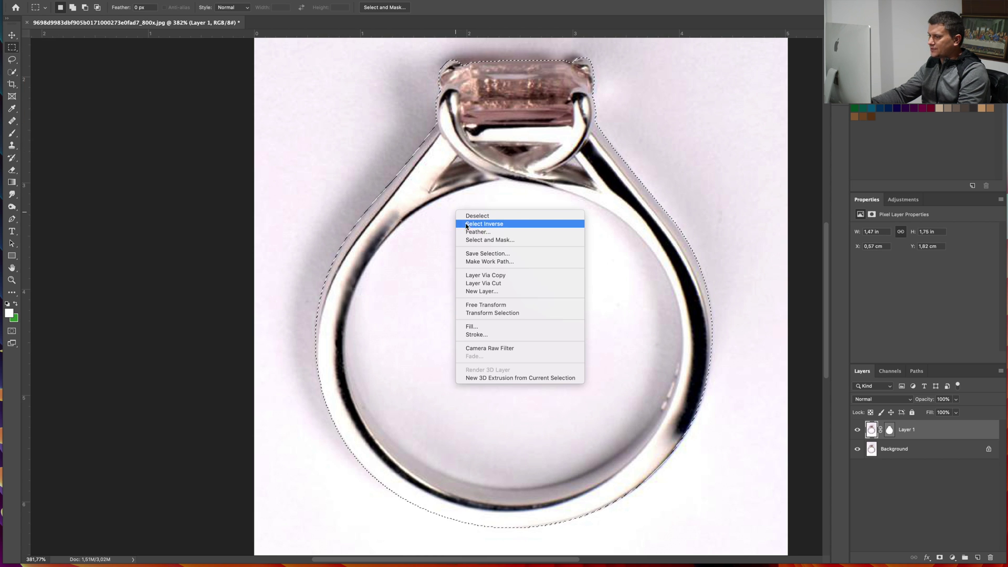
{"action": "left_click", "coordinate": [502, 224]}
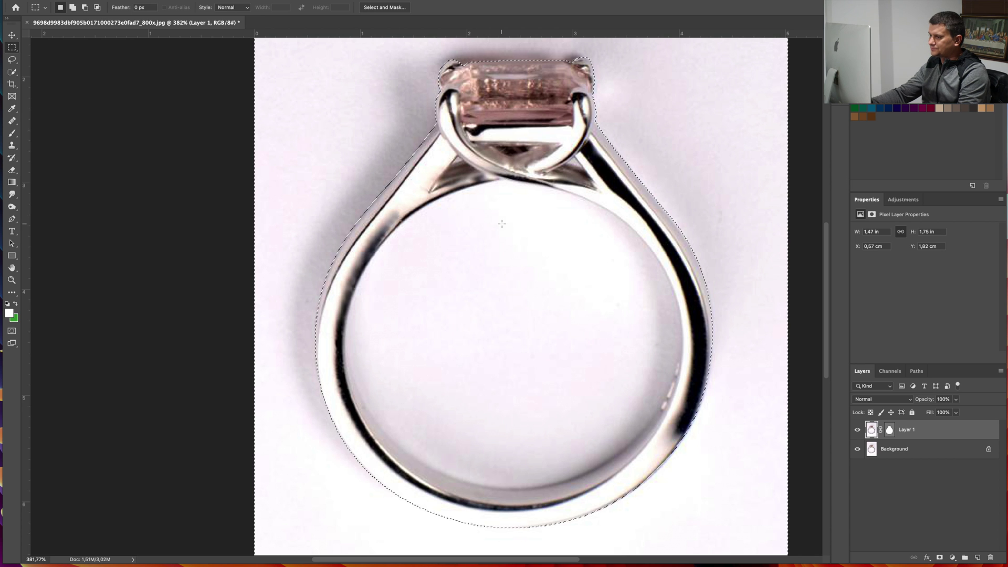
{"action": "scroll", "coordinate": [502, 224], "scroll_direction": "down", "scroll_amount": 3}
{"action": "scroll", "coordinate": [503, 224], "scroll_direction": "down", "scroll_amount": 1}
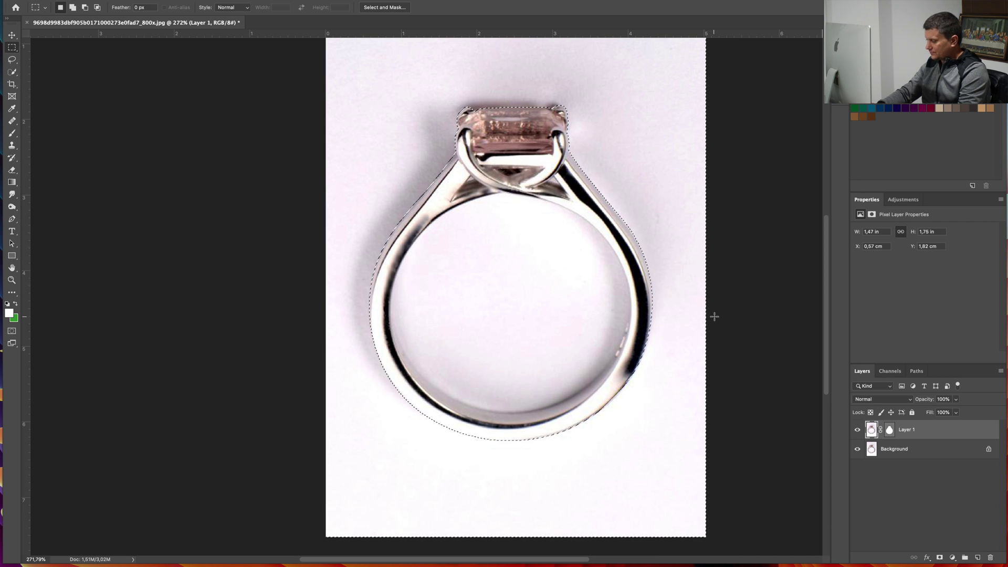
{"action": "key", "text": "Delete"}
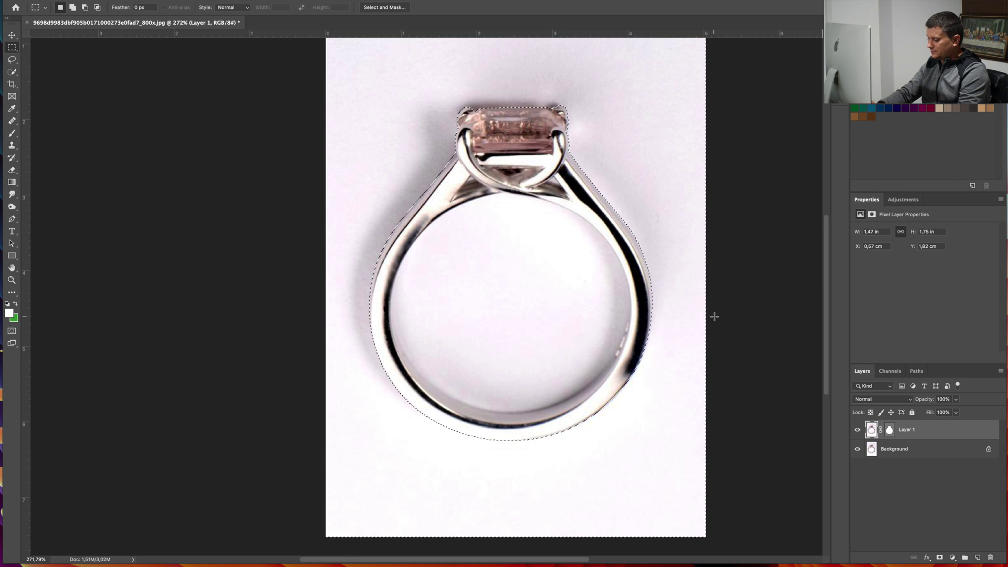
Hide the Background layer and make Layer 1 the active layer again.
{"action": "left_click", "coordinate": [858, 449]}
{"action": "left_click", "coordinate": [875, 446]}
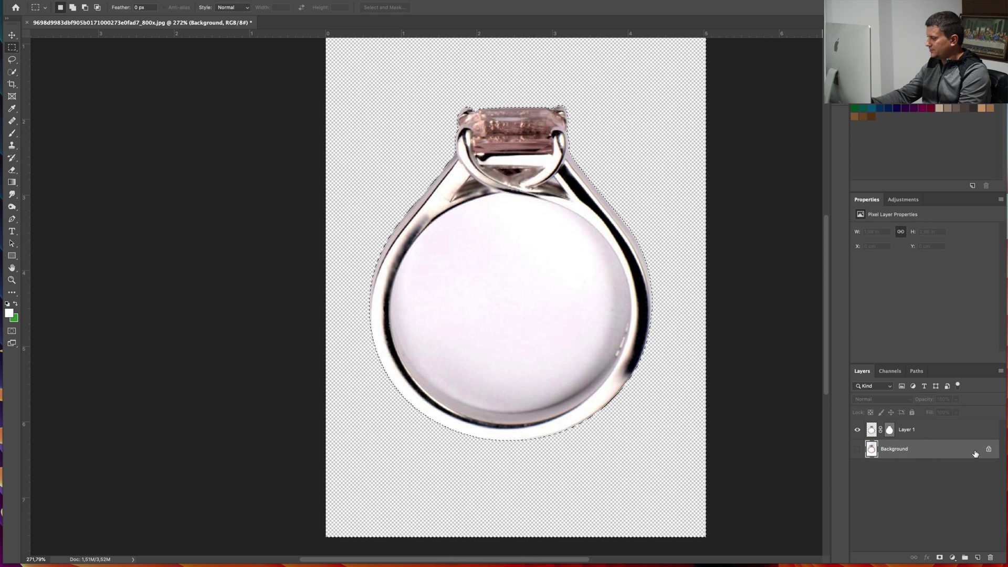
{"action": "left_click", "coordinate": [936, 436]}
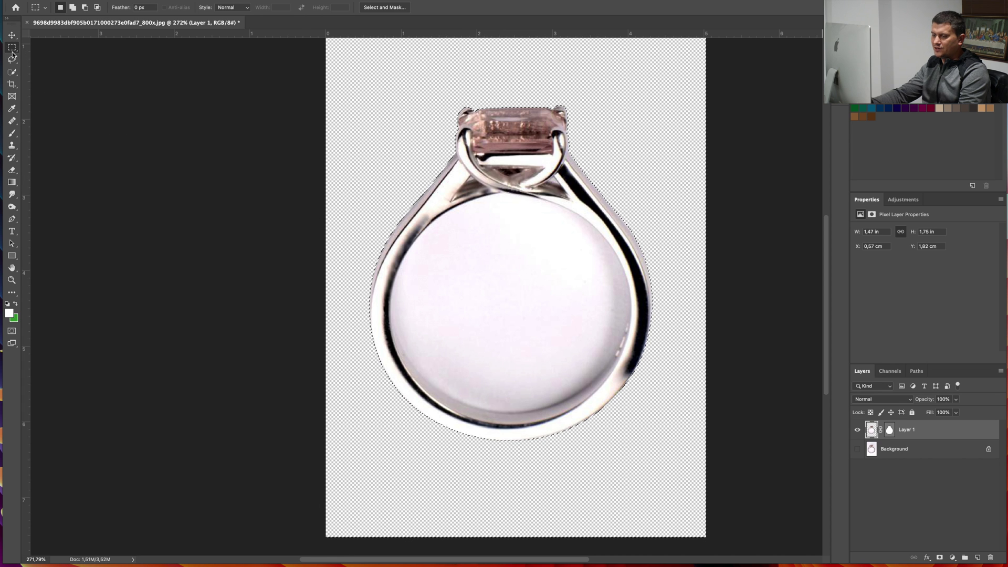
Start a Pen tool path below the gemstone setting and trace the ring's inner left edge down to the lower left curve.
{"action": "key", "text": "p"}
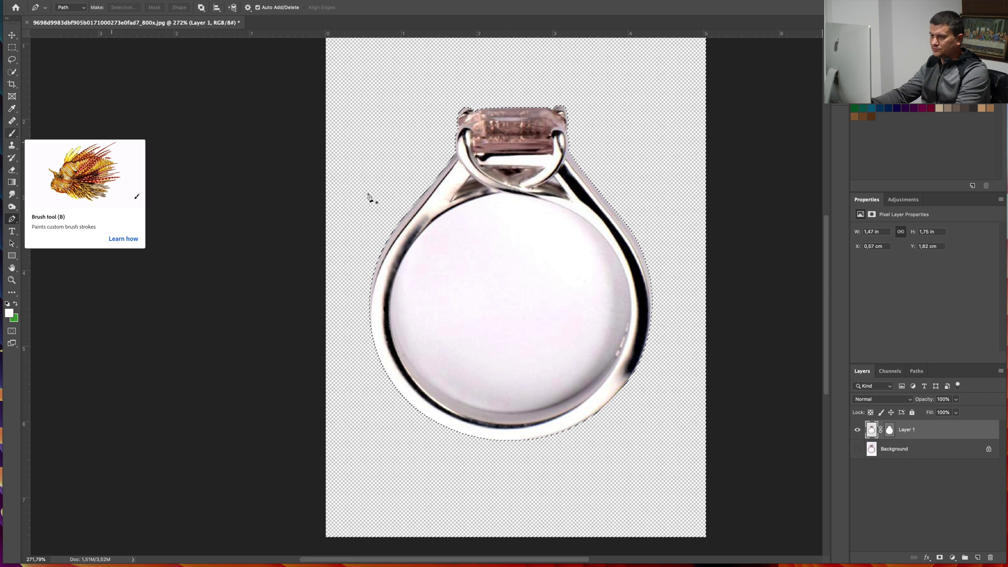
{"action": "key", "text": "ctrl+d"}
{"action": "scroll", "coordinate": [477, 215], "scroll_direction": "up", "scroll_amount": 3}
{"action": "scroll", "coordinate": [476, 215], "scroll_direction": "up", "scroll_amount": 3}
{"action": "key", "text": "ctrl+shift+d"}
{"action": "left_click", "coordinate": [521, 183]}
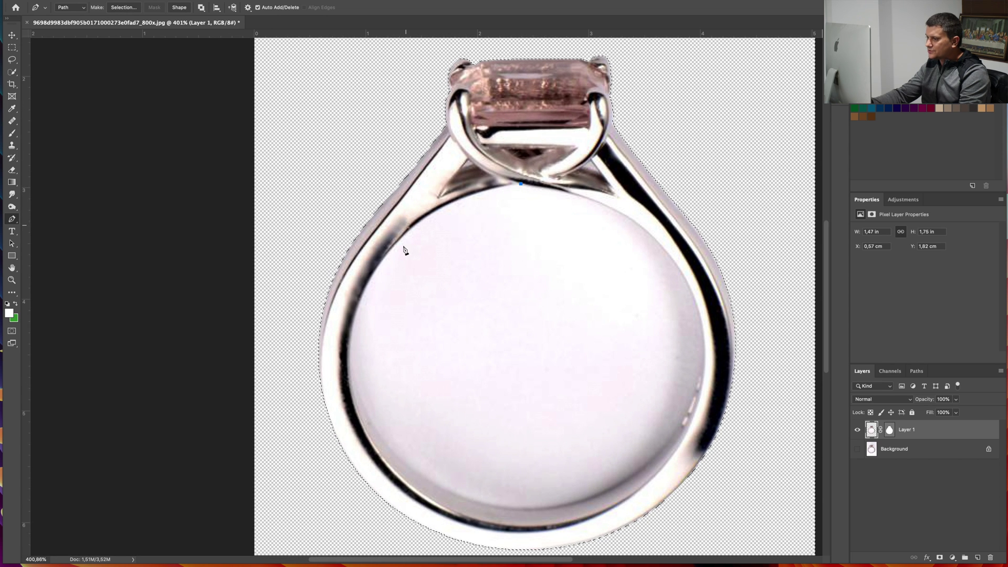
{"action": "left_click_drag", "start_coordinate": [411, 229], "coordinate": [370, 269]}
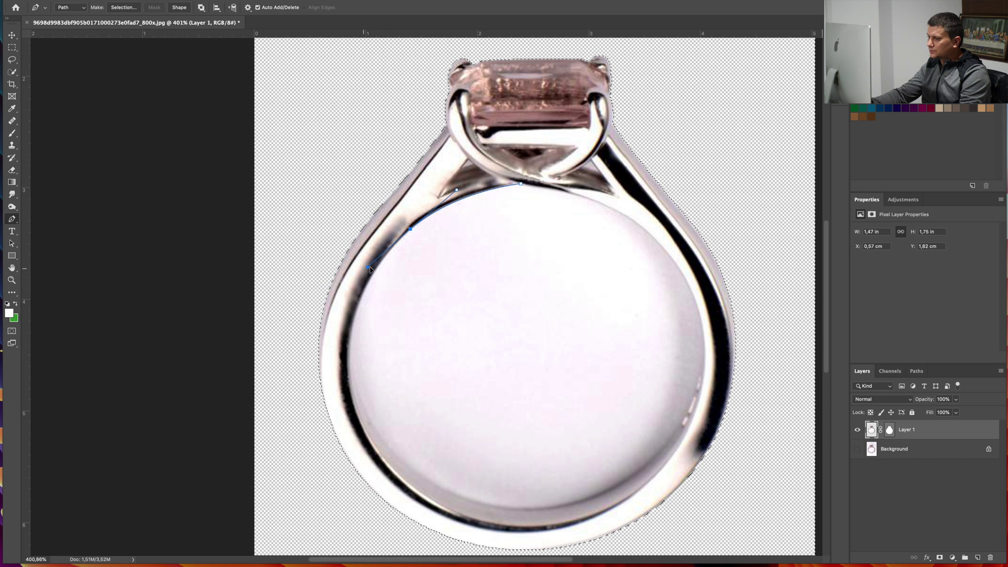
{"action": "left_click", "coordinate": [401, 237]}
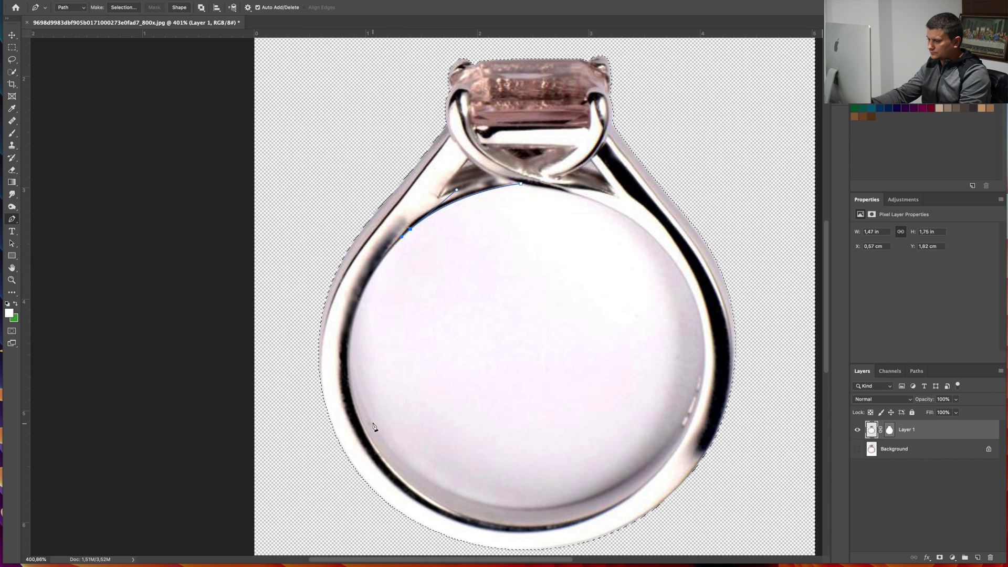
{"action": "left_click_drag", "start_coordinate": [363, 401], "coordinate": [385, 445]}
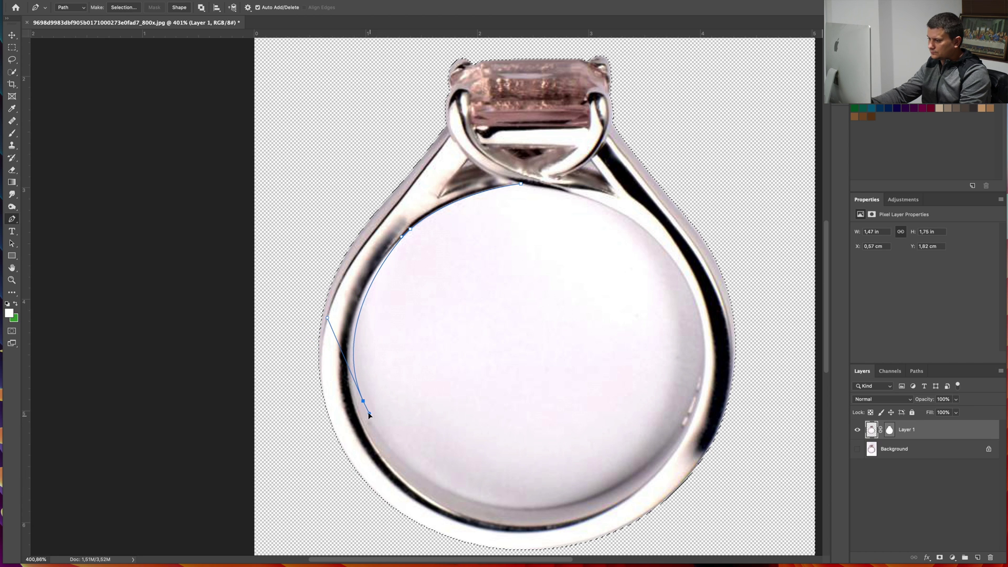
Trace the inner edge around the bottom and up the right side of the ring opening, closing the path below the setting.
{"action": "left_click_drag", "start_coordinate": [547, 508], "coordinate": [578, 500]}
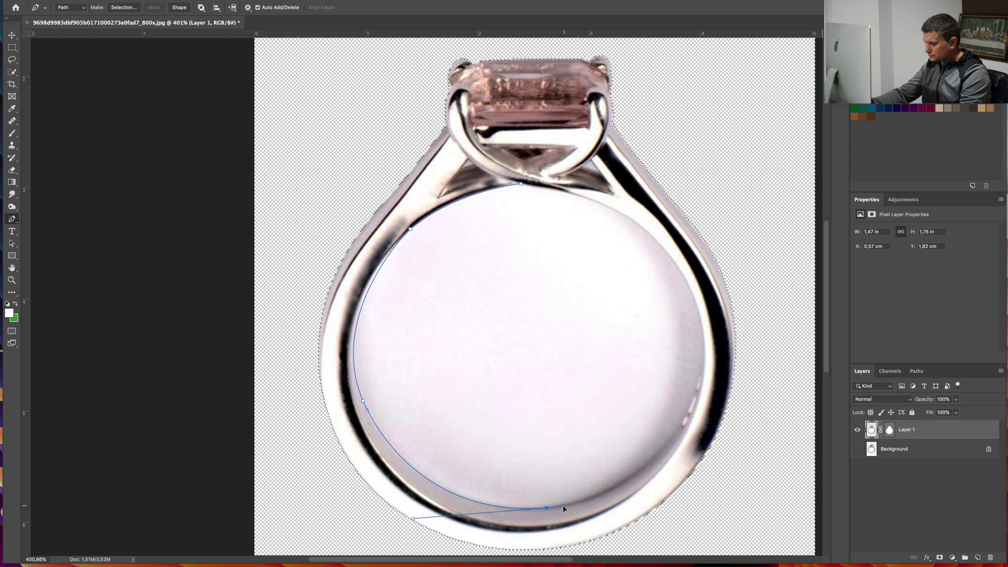
{"action": "left_click_drag", "start_coordinate": [696, 389], "coordinate": [732, 286]}
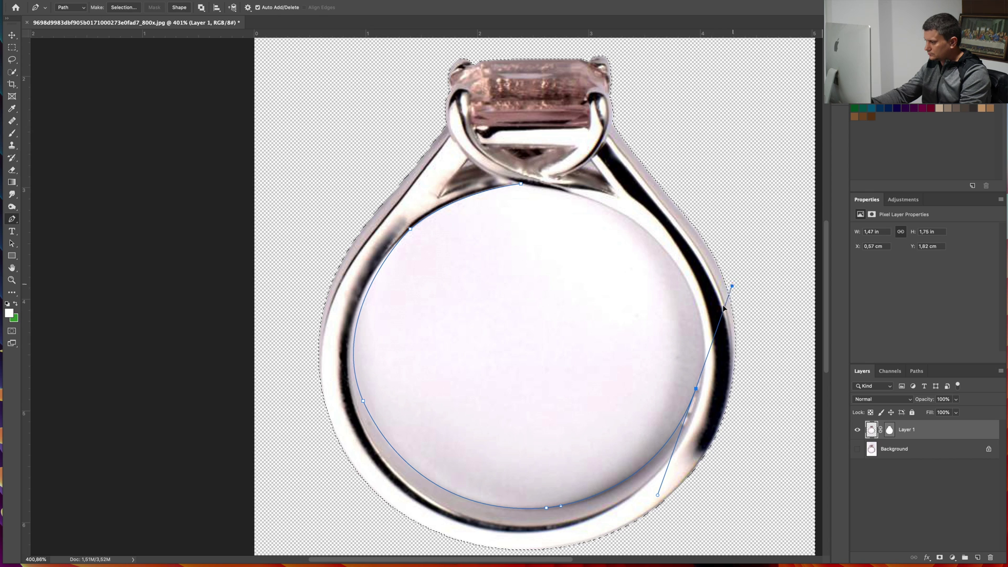
{"action": "mouse_move", "coordinate": [663, 249]}
{"action": "left_mouse_down"}
{"action": "mouse_move", "coordinate": [596, 183]}
{"action": "mouse_move", "coordinate": [610, 188]}
{"action": "mouse_move", "coordinate": [608, 170]}
{"action": "mouse_move", "coordinate": [649, 237]}
{"action": "left_mouse_up"}
{"action": "left_click", "coordinate": [573, 193]}
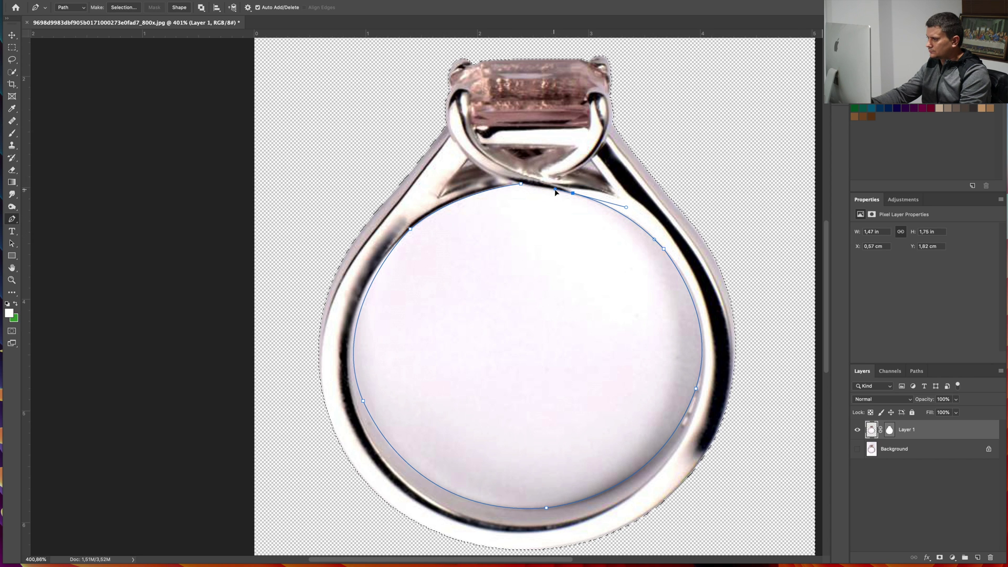
{"action": "left_click", "coordinate": [539, 189]}
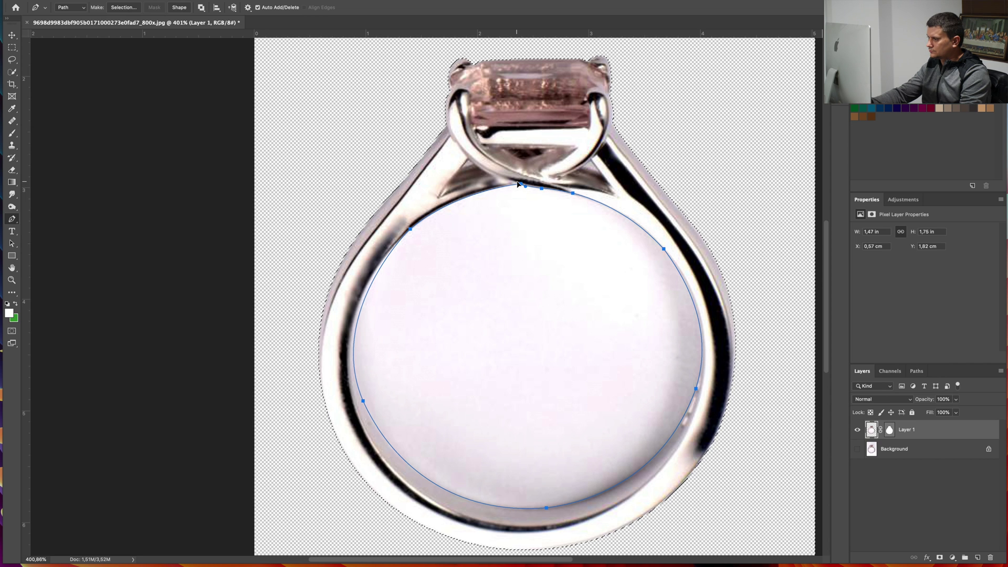
Convert the inner ring path to a new selection and delete the photo area inside the ring opening.
{"action": "right_click", "coordinate": [576, 207]}
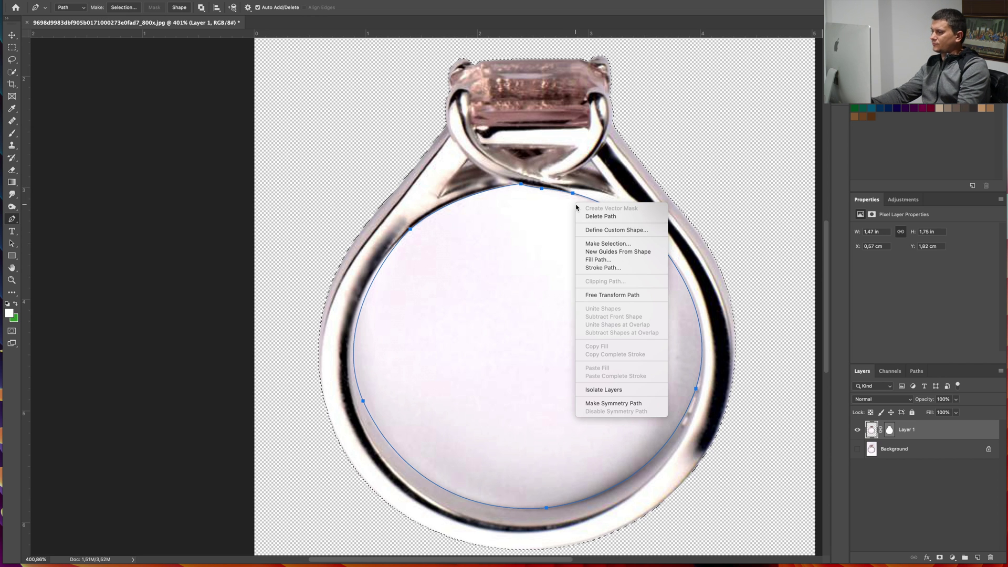
{"action": "left_click", "coordinate": [609, 243]}
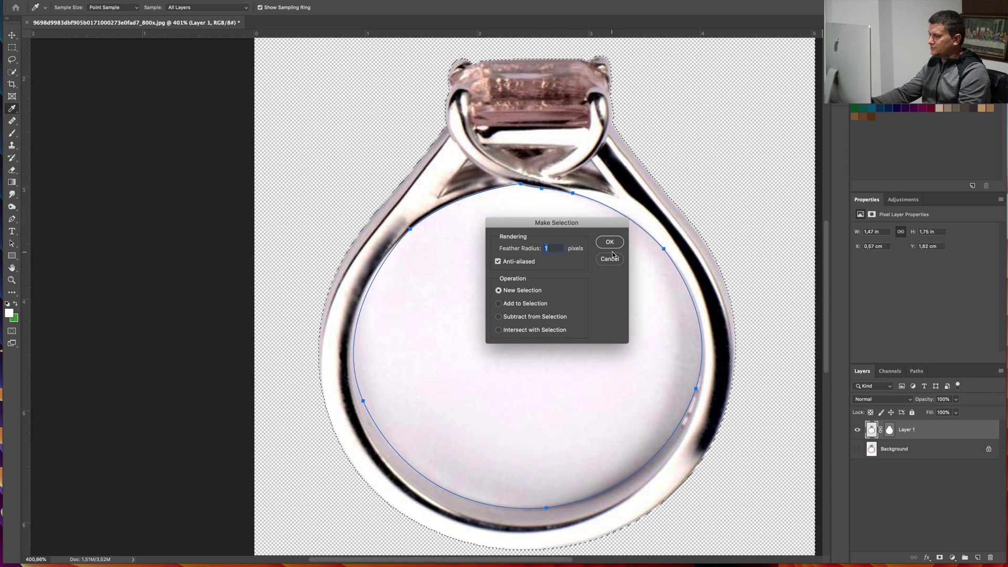
{"action": "left_click", "coordinate": [611, 234]}
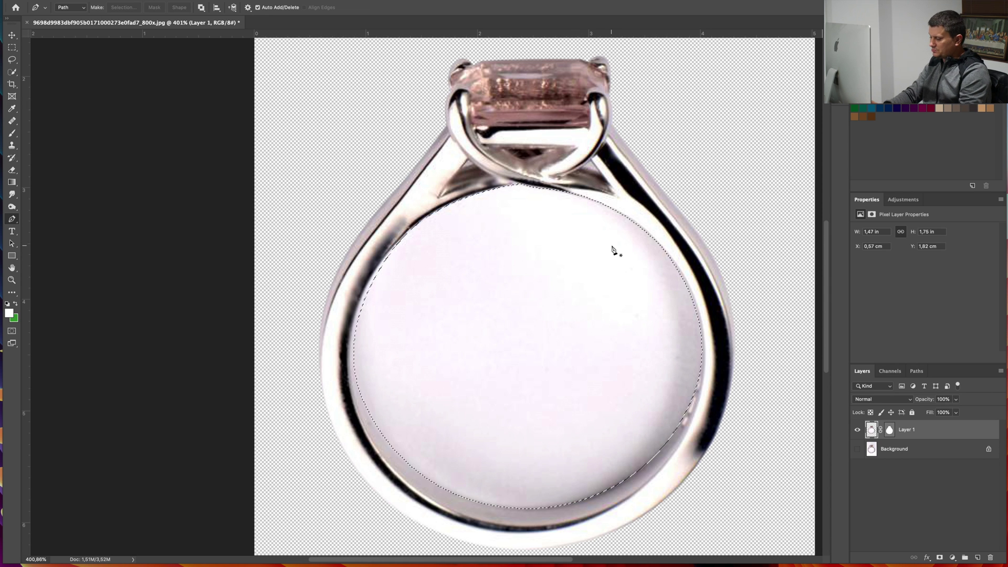
{"action": "key", "text": "Delete"}
Trace the small triangular gap between the setting and the right shank with the Pen tool and convert it to a selection.
{"action": "left_click", "coordinate": [591, 160]}
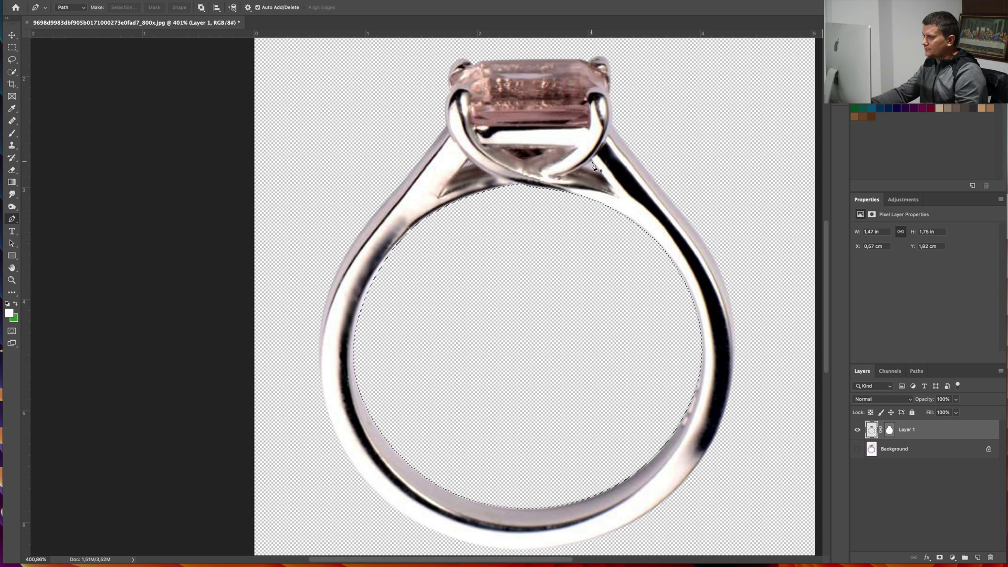
{"action": "left_click", "coordinate": [600, 172]}
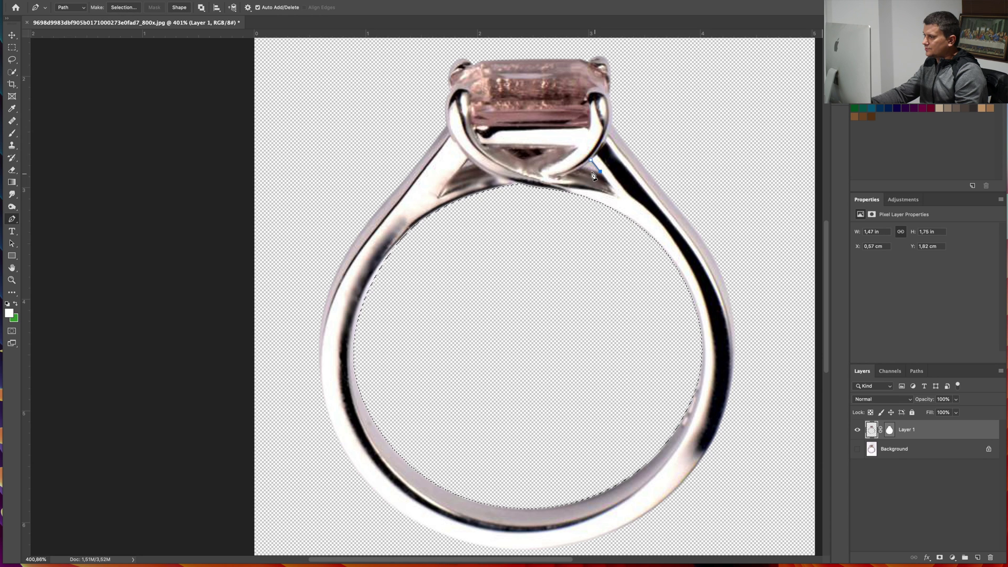
{"action": "left_click", "coordinate": [584, 167]}
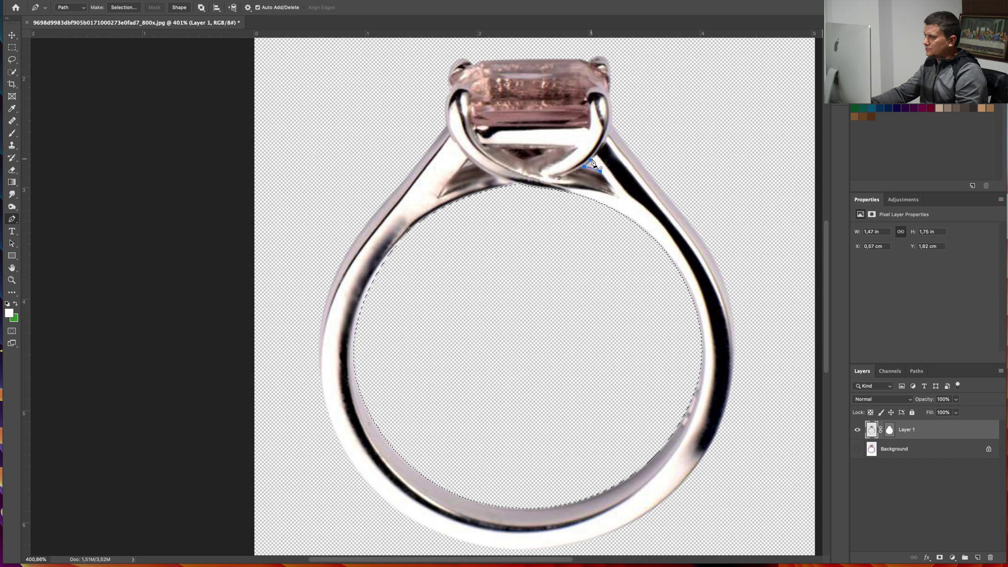
{"action": "right_click", "coordinate": [590, 163]}
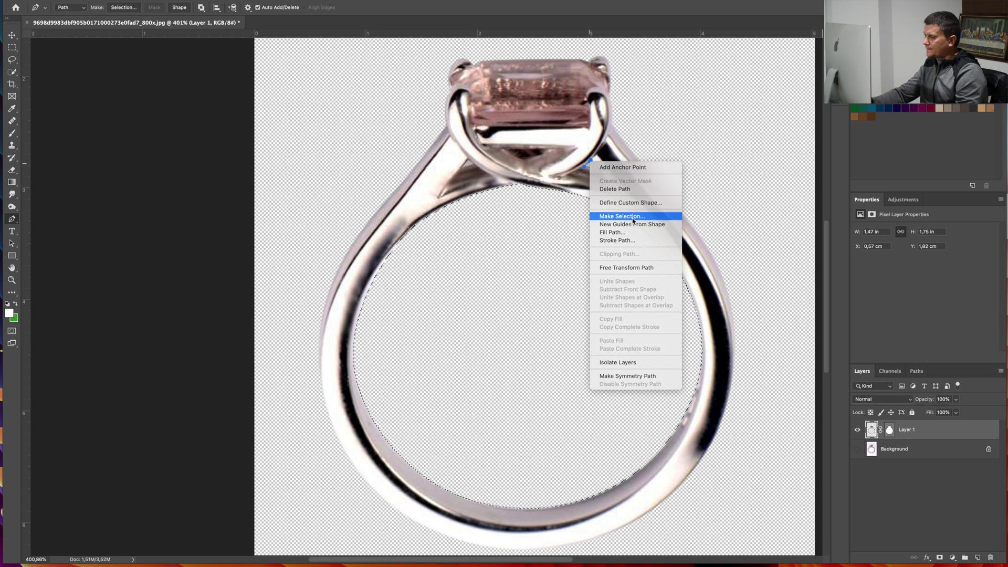
{"action": "left_click", "coordinate": [625, 216]}
{"action": "key", "text": "Return"}
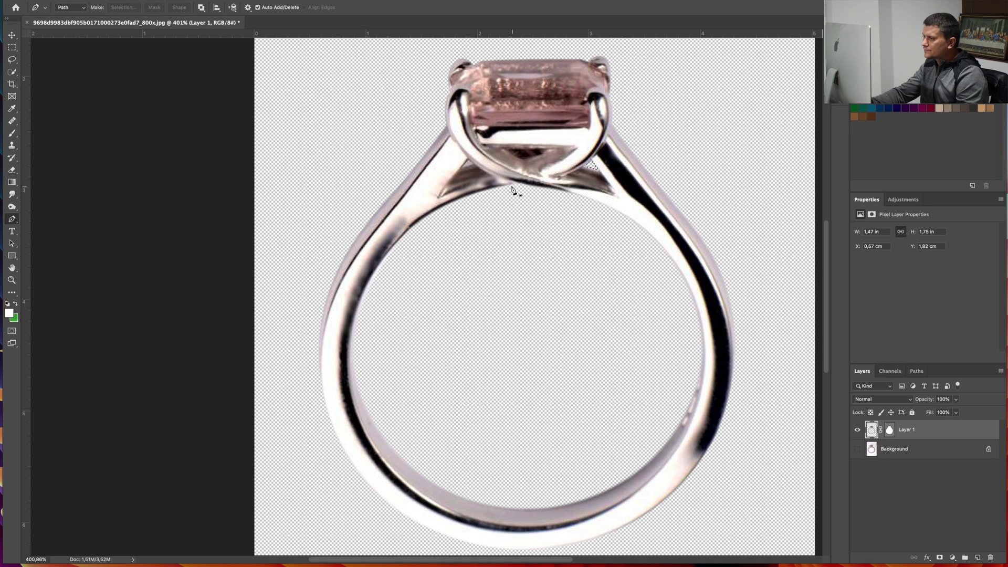
Outline the matching small gap beside the left shank, convert it to a selection, and switch to the Rectangular Marquee tool to deselect.
{"action": "left_click", "coordinate": [463, 167]}
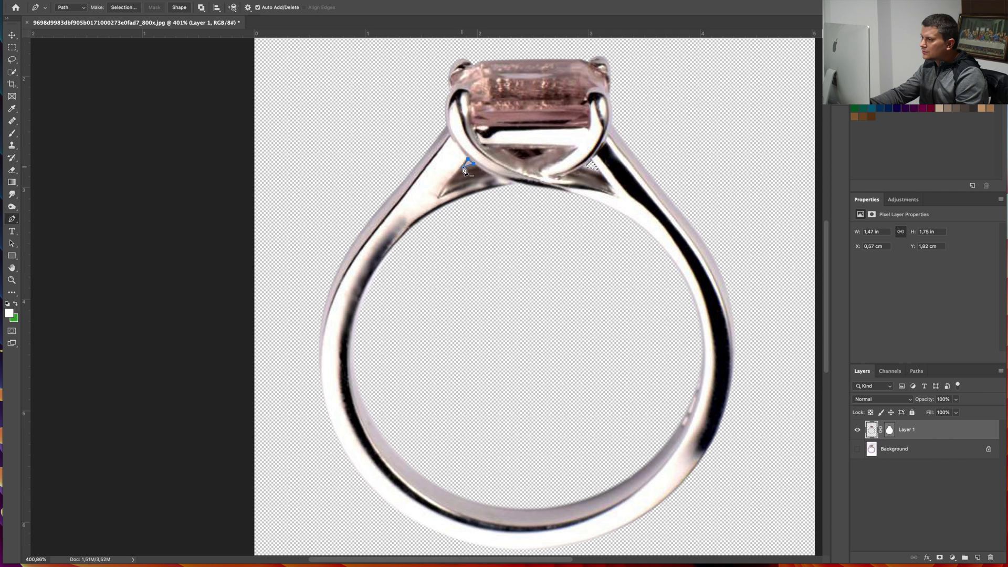
{"action": "right_click", "coordinate": [468, 166]}
{"action": "left_click", "coordinate": [487, 214]}
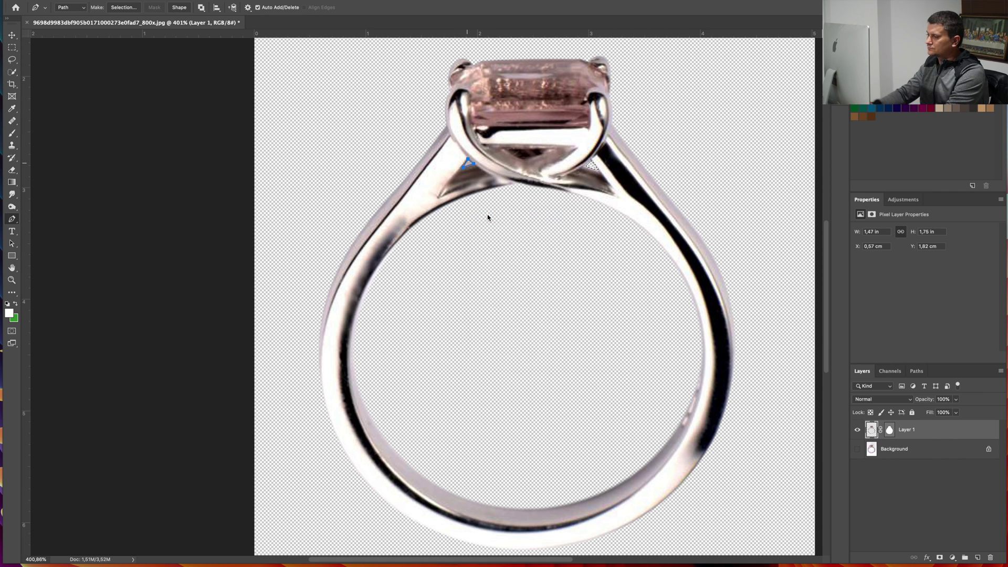
{"action": "key", "text": "Return"}
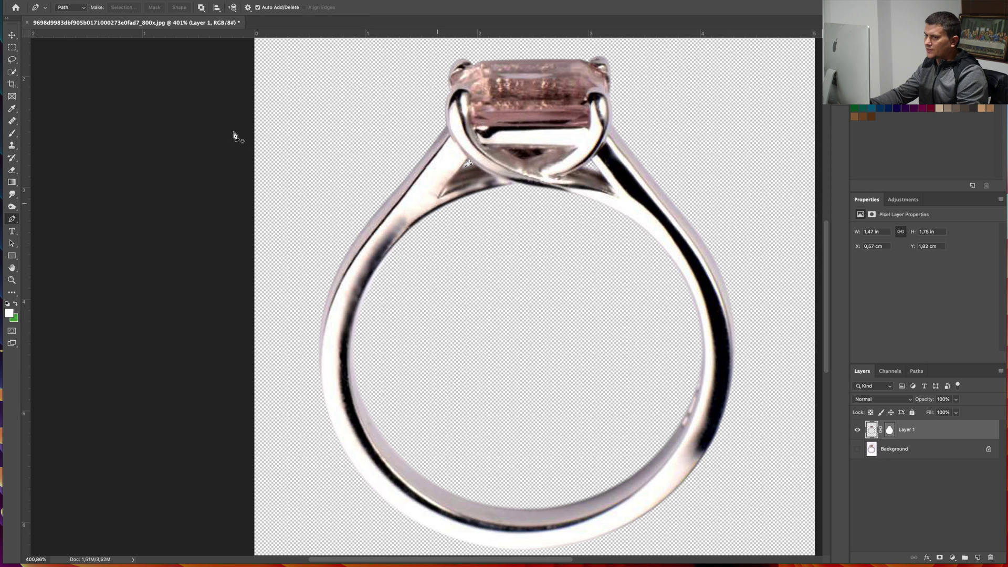
{"action": "left_click", "coordinate": [12, 47]}
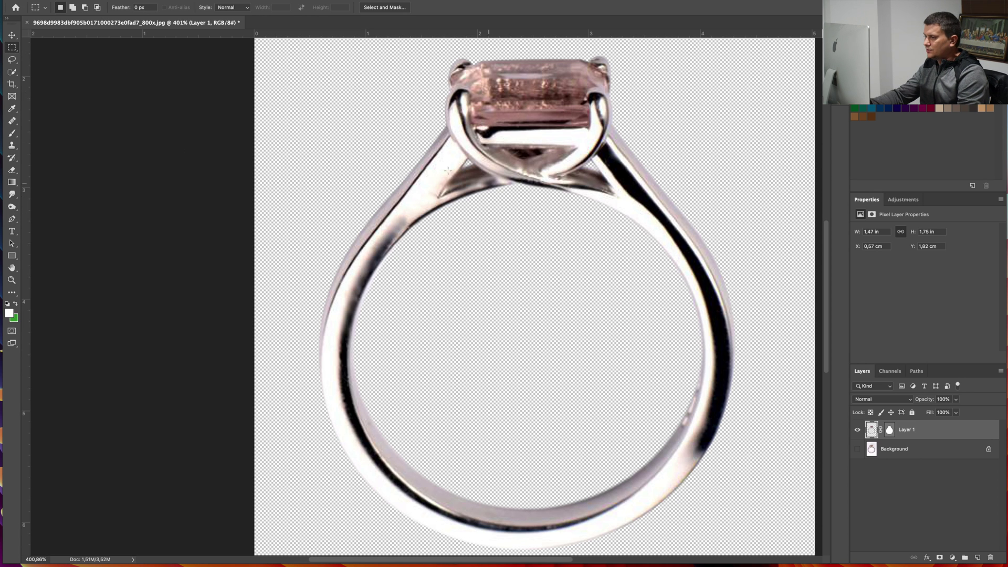
Choose the Color Replacement tool and set the foreground colour to the gold tone c69a53.
{"action": "scroll", "coordinate": [450, 176], "scroll_direction": "down", "scroll_amount": 3}
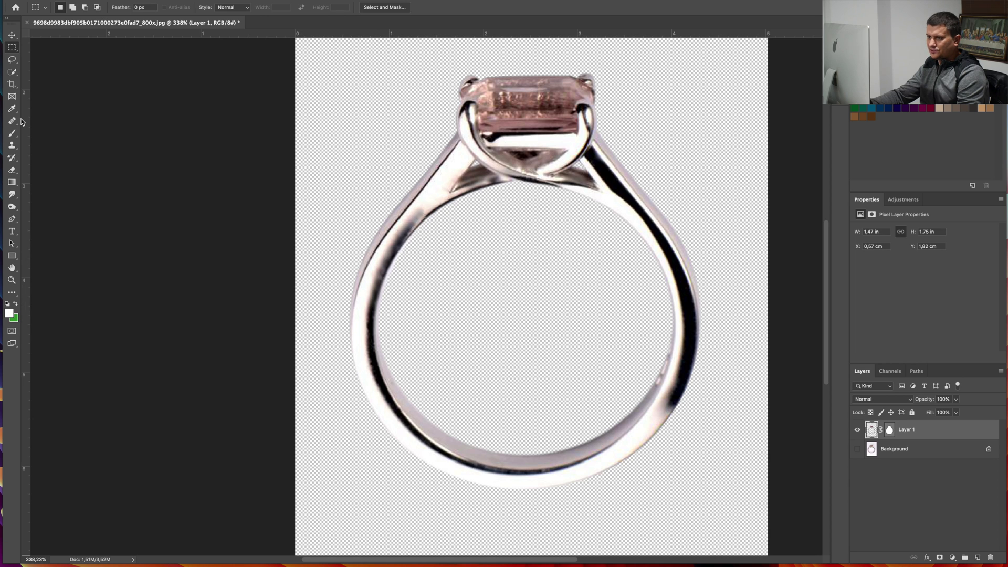
{"action": "left_click", "coordinate": [12, 134]}
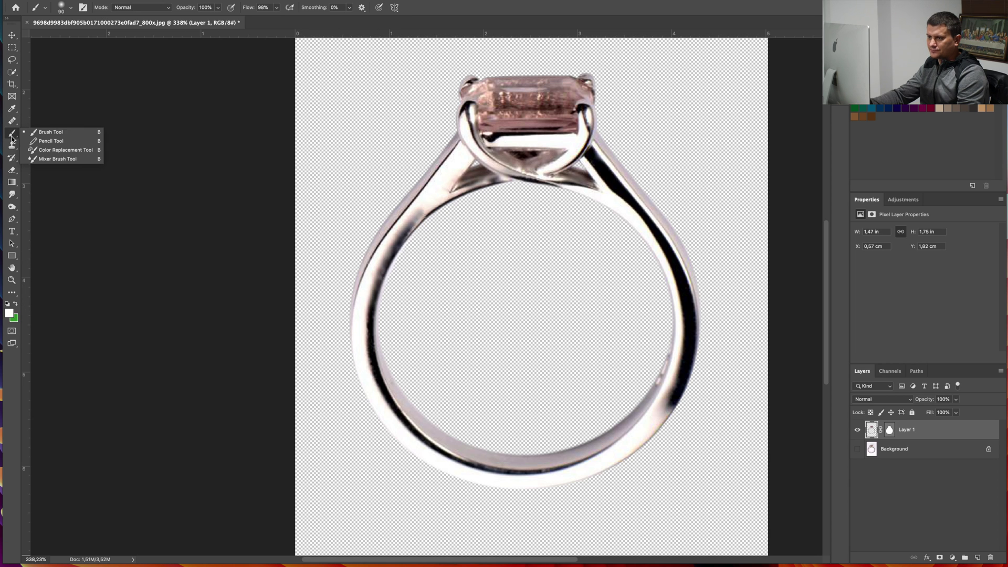
{"action": "left_click", "coordinate": [44, 151]}
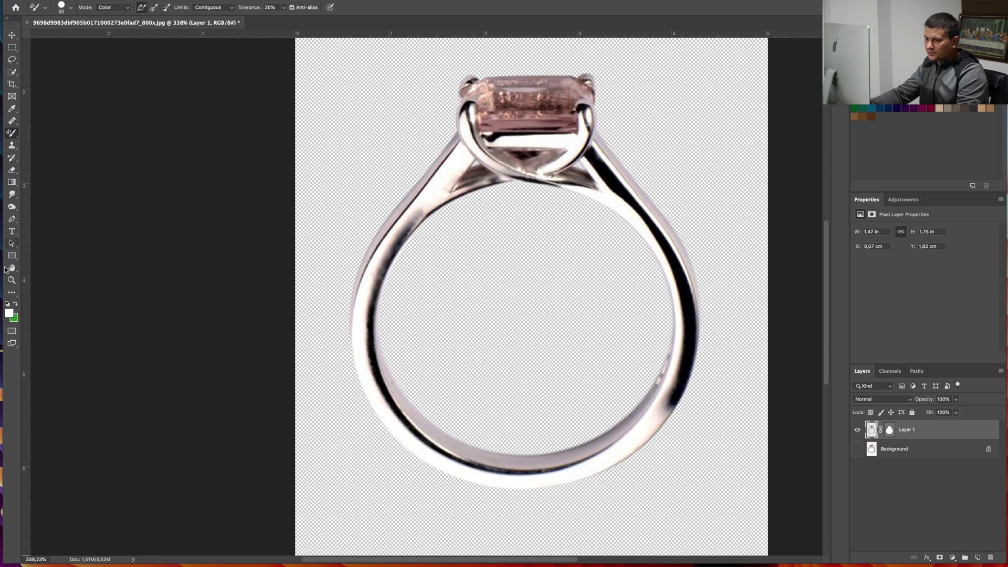
{"action": "left_click", "coordinate": [9, 313]}
{"action": "type", "text": "c"}
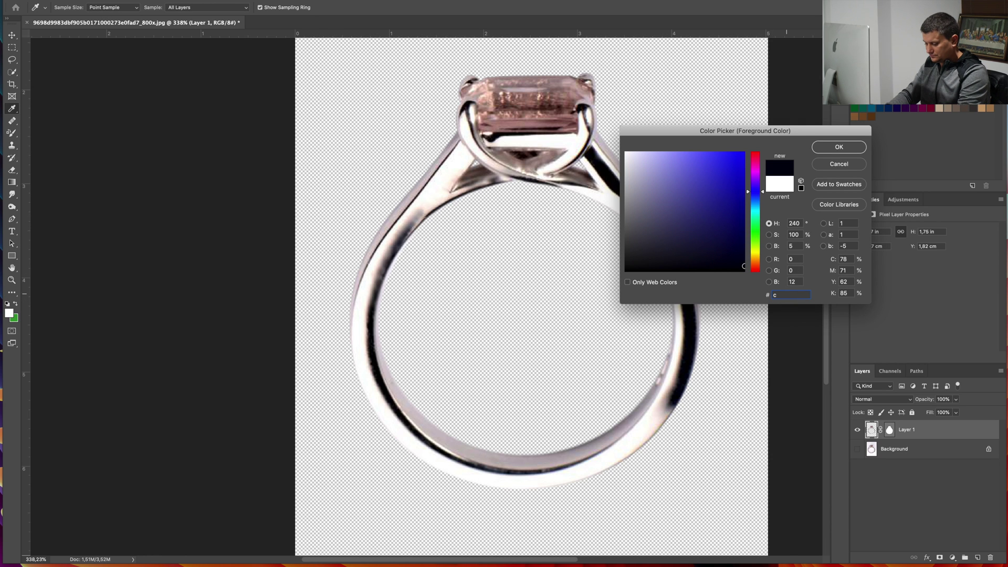
{"action": "type", "text": "69a53"}
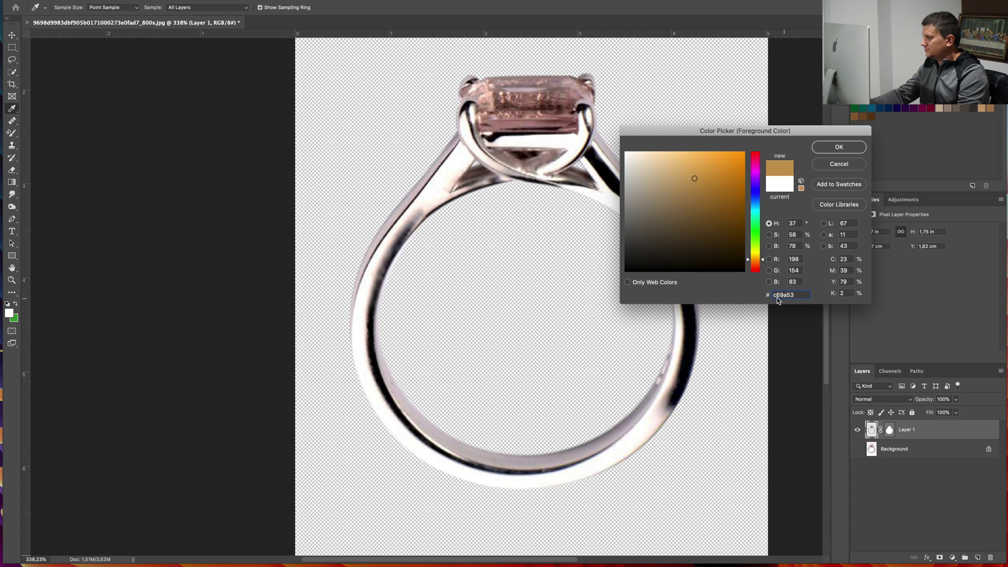
{"action": "left_click", "coordinate": [839, 147]}
Try recolouring the left shank gold with the Color Replacement tool, and undo the strokes.
{"action": "key", "text": "b"}
{"action": "mouse_move", "coordinate": [451, 152]}
{"action": "left_mouse_down"}
{"action": "mouse_move", "coordinate": [371, 230]}
{"action": "mouse_move", "coordinate": [441, 155]}
{"action": "mouse_move", "coordinate": [456, 150]}
{"action": "mouse_move", "coordinate": [448, 174]}
{"action": "mouse_move", "coordinate": [467, 154]}
{"action": "mouse_move", "coordinate": [396, 231]}
{"action": "left_mouse_up"}
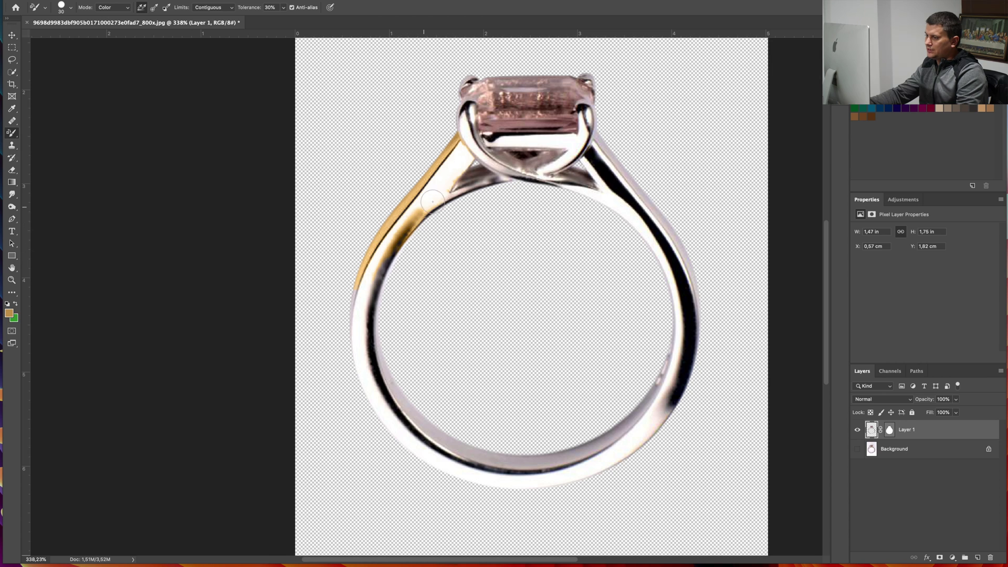
{"action": "mouse_move", "coordinate": [434, 191]}
{"action": "left_mouse_down"}
{"action": "mouse_move", "coordinate": [485, 183]}
{"action": "mouse_move", "coordinate": [454, 184]}
{"action": "left_mouse_up"}
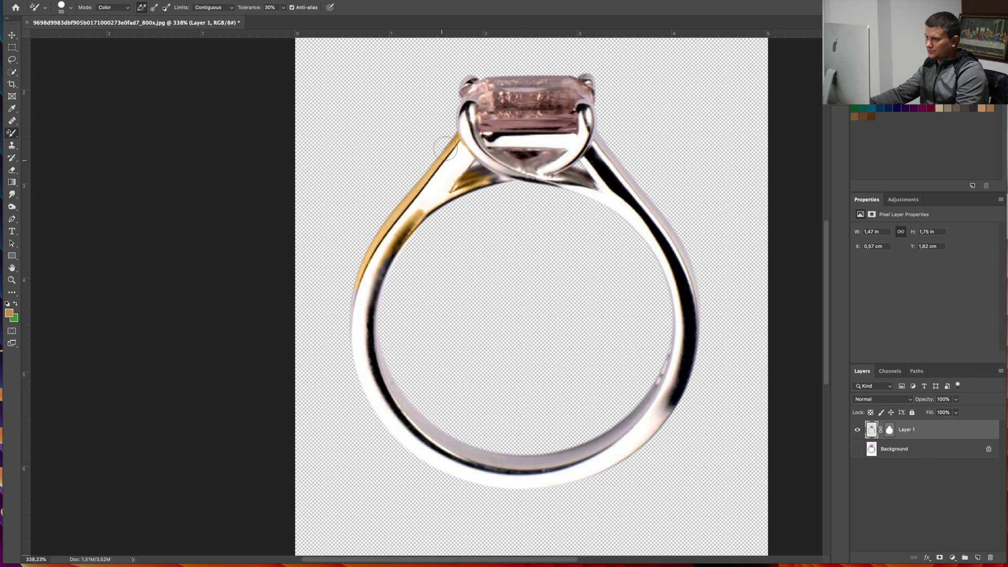
{"action": "key", "text": "super+z"}
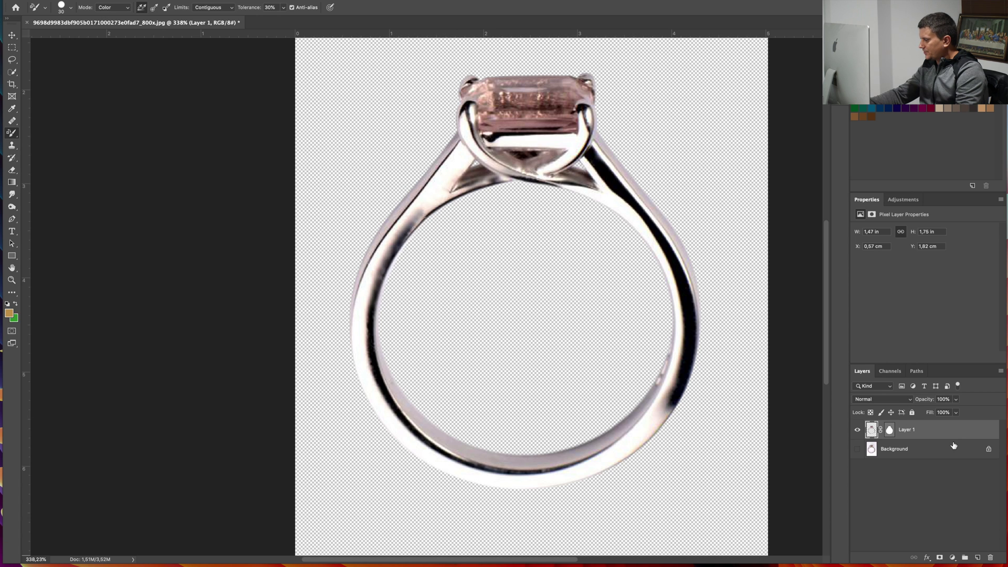
Add a Levels adjustment layer above Layer 1 with the white output level at 217, and invert its mask to black.
{"action": "left_click", "coordinate": [953, 558]}
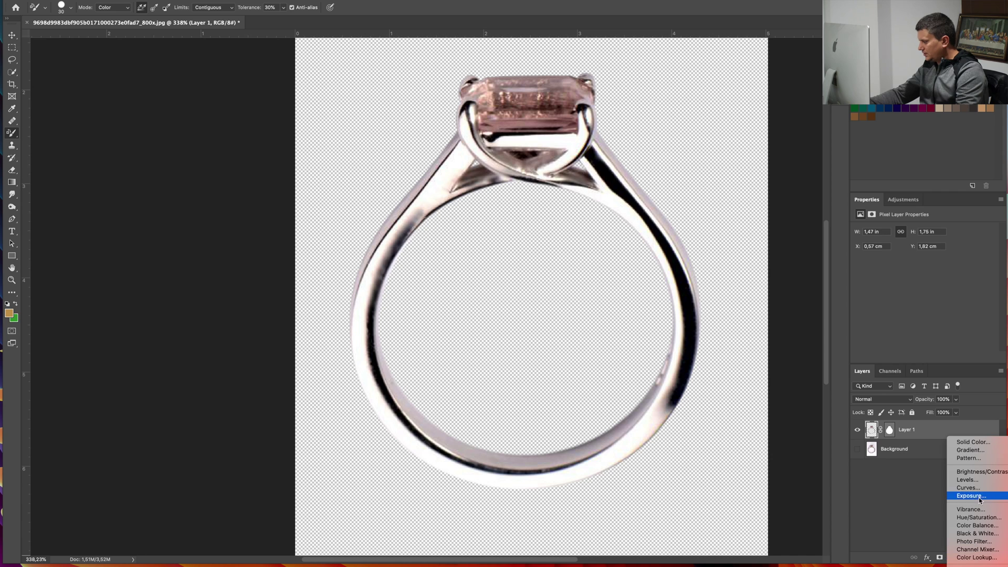
{"action": "left_click", "coordinate": [984, 482]}
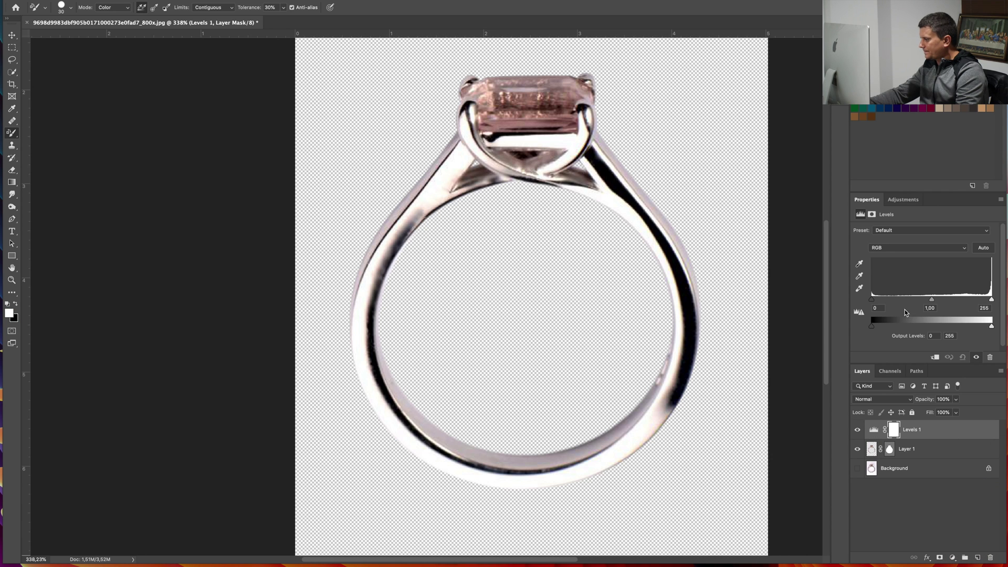
{"action": "mouse_move", "coordinate": [993, 329]}
{"action": "left_mouse_down"}
{"action": "mouse_move", "coordinate": [973, 330]}
{"action": "mouse_move", "coordinate": [993, 335]}
{"action": "mouse_move", "coordinate": [979, 335]}
{"action": "left_mouse_up"}
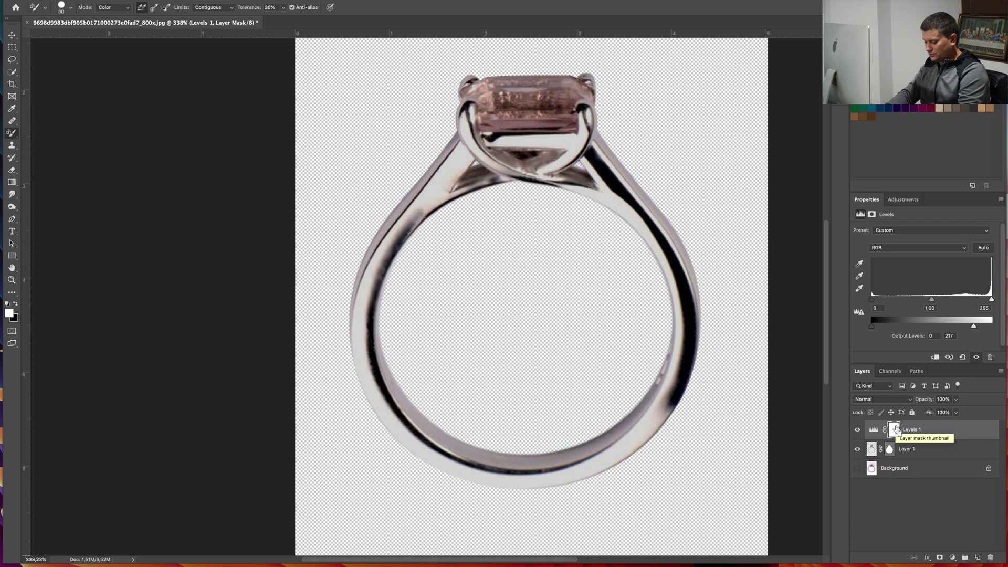
{"action": "key", "text": "super+i"}
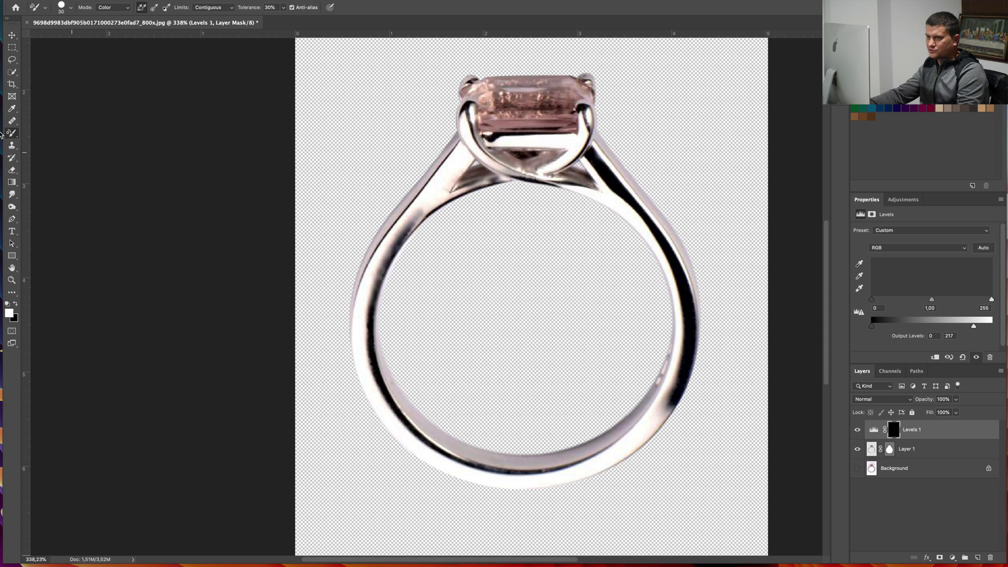
Switch to the Brush tool and paint white on the Levels mask over the ring's left shank.
{"action": "key", "text": "shift+b"}
{"action": "right_click", "coordinate": [18, 136]}
{"action": "left_click", "coordinate": [52, 132]}
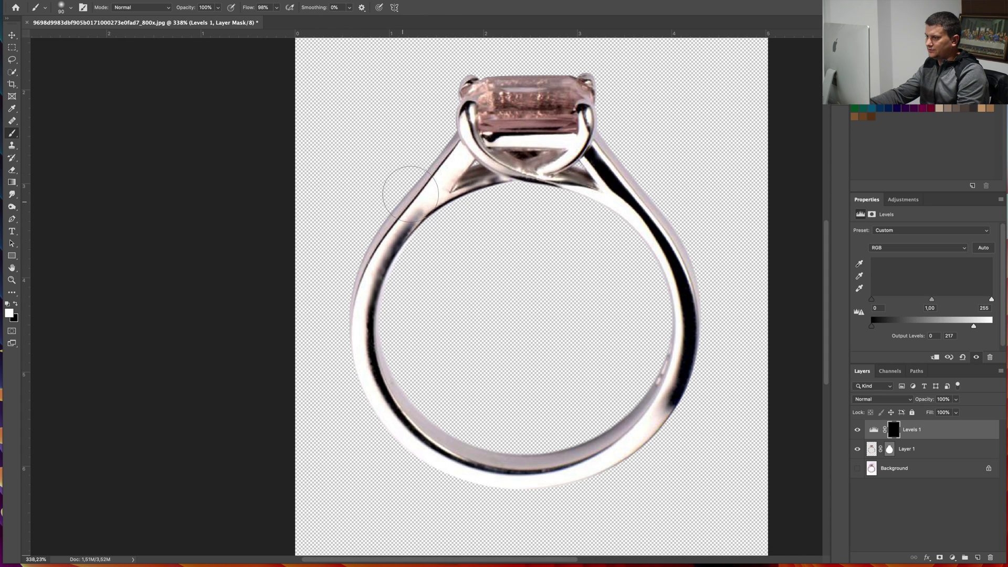
{"action": "mouse_move", "coordinate": [423, 173]}
{"action": "left_mouse_down"}
{"action": "mouse_move", "coordinate": [404, 162]}
{"action": "mouse_move", "coordinate": [416, 158]}
{"action": "left_mouse_up"}
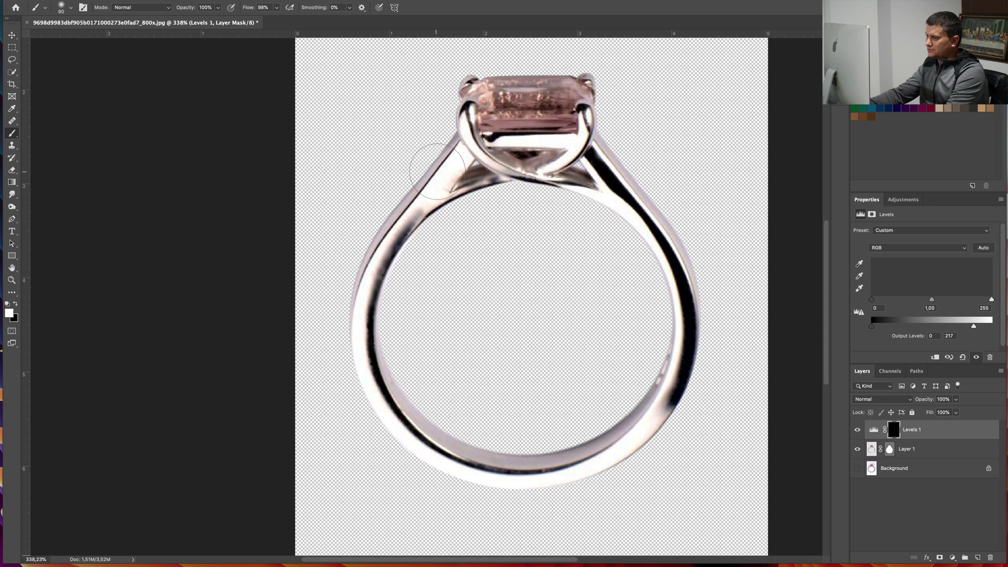
{"action": "key", "text": "bracketleft"}
{"action": "mouse_move", "coordinate": [466, 213]}
{"action": "left_mouse_down"}
{"action": "mouse_move", "coordinate": [462, 146]}
{"action": "mouse_move", "coordinate": [449, 140]}
{"action": "mouse_move", "coordinate": [370, 302]}
{"action": "left_mouse_up"}
Paint white on the Levels mask over the left prong with brush size 45 and over the rest of the metal at size 100.
{"action": "key", "text": "bracketleft"}
{"action": "key", "text": "bracketleft"}
{"action": "key", "text": "bracketleft"}
{"action": "key", "text": "bracketleft"}
{"action": "key", "text": "bracketleft"}
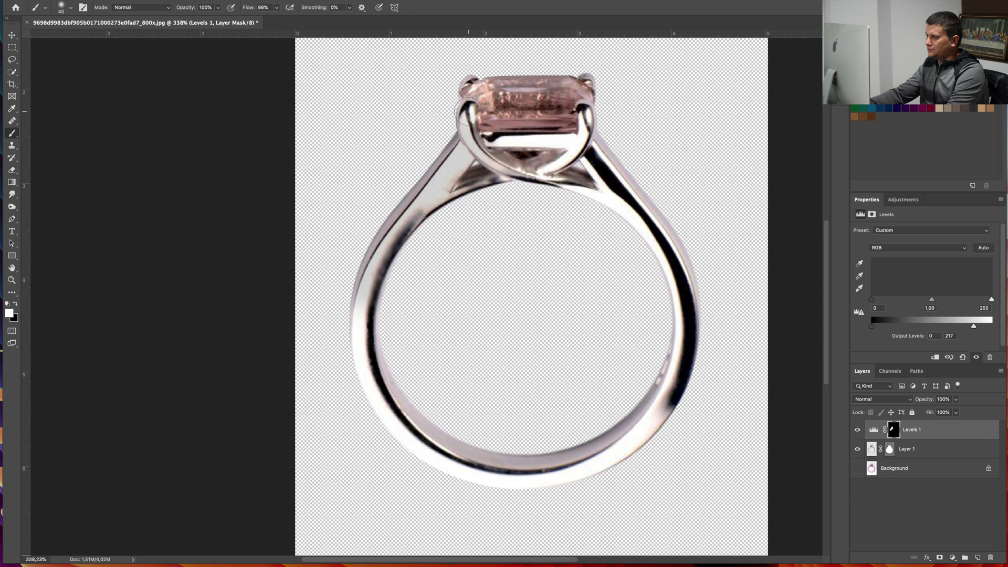
{"action": "mouse_move", "coordinate": [468, 112]}
{"action": "left_mouse_down"}
{"action": "mouse_move", "coordinate": [504, 184]}
{"action": "mouse_move", "coordinate": [571, 179]}
{"action": "mouse_move", "coordinate": [544, 142]}
{"action": "mouse_move", "coordinate": [486, 140]}
{"action": "mouse_move", "coordinate": [604, 145]}
{"action": "mouse_move", "coordinate": [589, 113]}
{"action": "mouse_move", "coordinate": [582, 157]}
{"action": "mouse_move", "coordinate": [593, 174]}
{"action": "mouse_move", "coordinate": [556, 197]}
{"action": "mouse_move", "coordinate": [626, 179]}
{"action": "mouse_move", "coordinate": [609, 209]}
{"action": "mouse_move", "coordinate": [683, 247]}
{"action": "mouse_move", "coordinate": [646, 289]}
{"action": "mouse_move", "coordinate": [667, 355]}
{"action": "mouse_move", "coordinate": [604, 495]}
{"action": "mouse_move", "coordinate": [588, 441]}
{"action": "mouse_move", "coordinate": [473, 422]}
{"action": "mouse_move", "coordinate": [384, 341]}
{"action": "mouse_move", "coordinate": [402, 154]}
{"action": "left_mouse_up"}
{"action": "key", "text": "bracketright"}
{"action": "key", "text": "bracketright"}
{"action": "key", "text": "bracketright"}
{"action": "key", "text": "bracketright"}
{"action": "key", "text": "bracketright"}
{"action": "key", "text": "bracketright"}
{"action": "key", "text": "bracketright"}
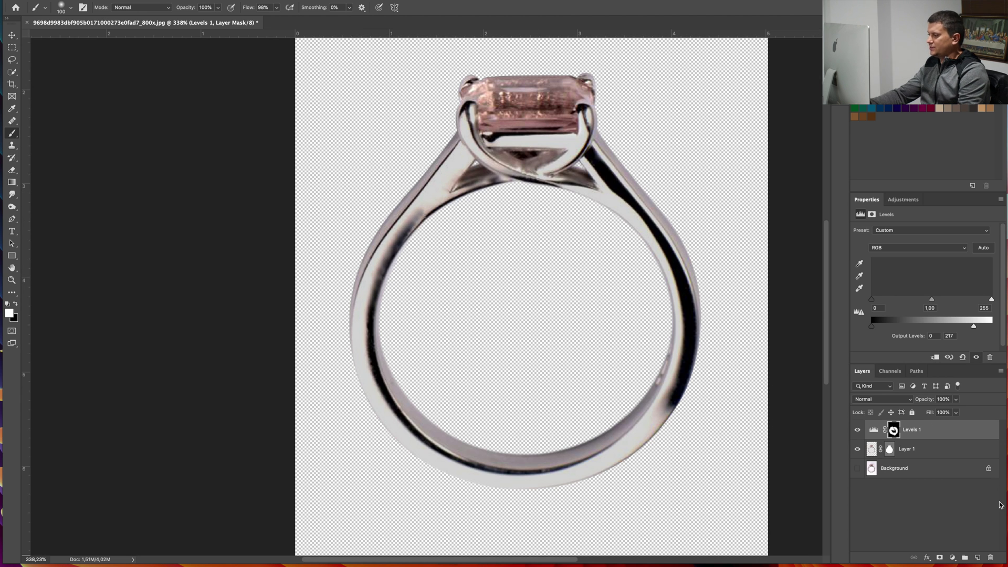
Merge the Levels 1 adjustment layer and Layer 1 into a single layer.
{"action": "left_click", "coordinate": [937, 452], "text": "shift"}
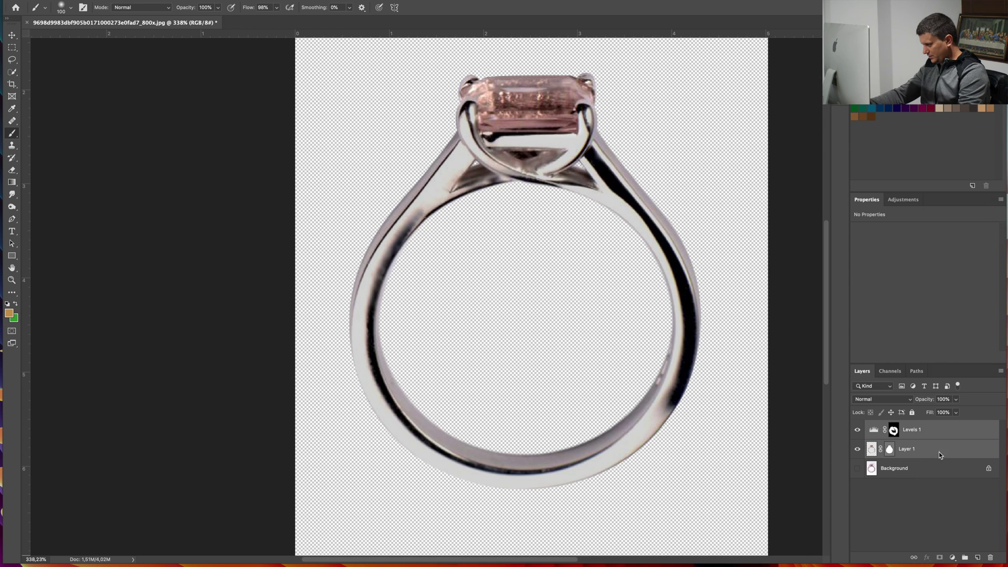
{"action": "right_click", "coordinate": [938, 452]}
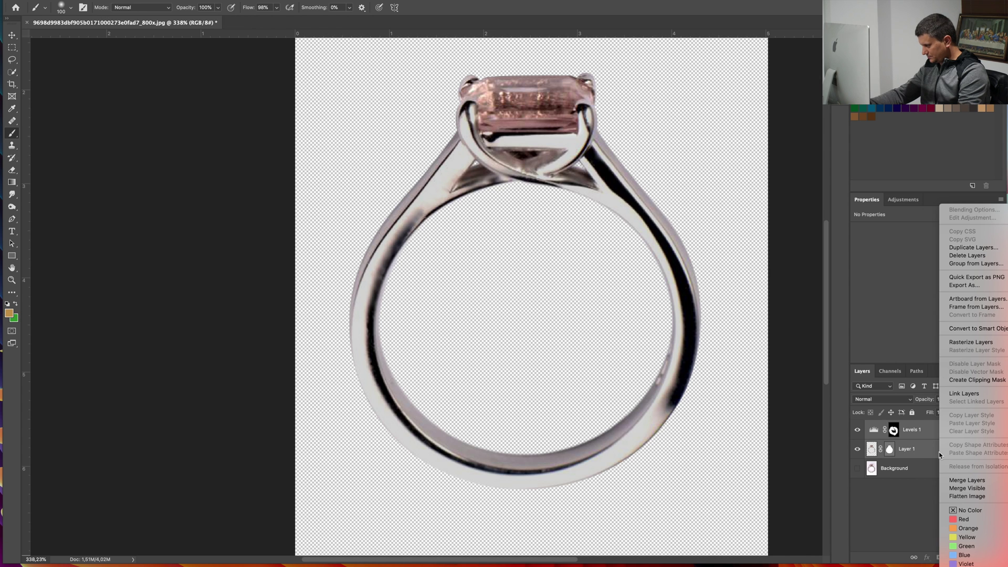
{"action": "left_click", "coordinate": [976, 482]}
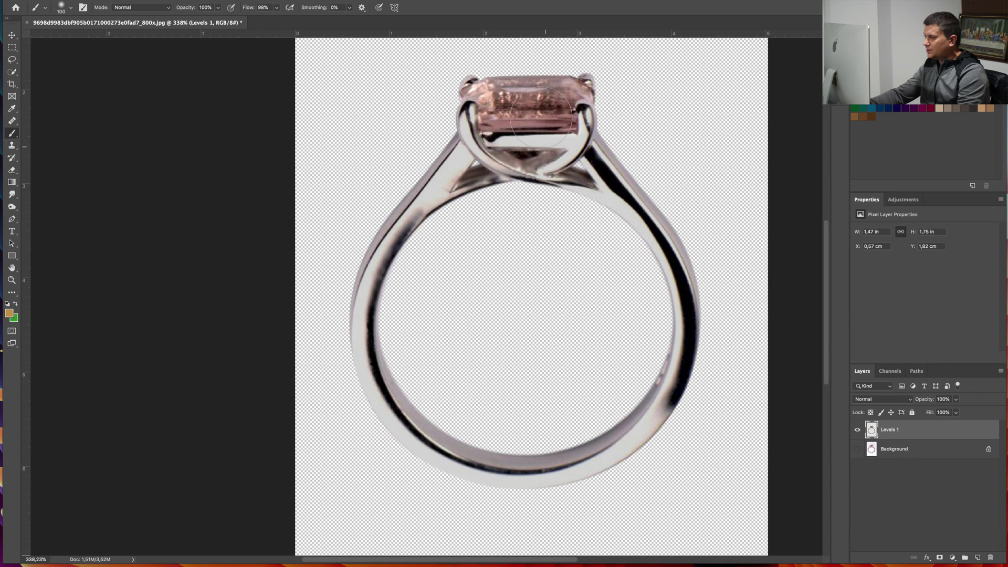
Recolour the left prong of the setting gold using the Color Replacement tool with the brush size reduced to 15.
{"action": "left_click", "coordinate": [12, 134]}
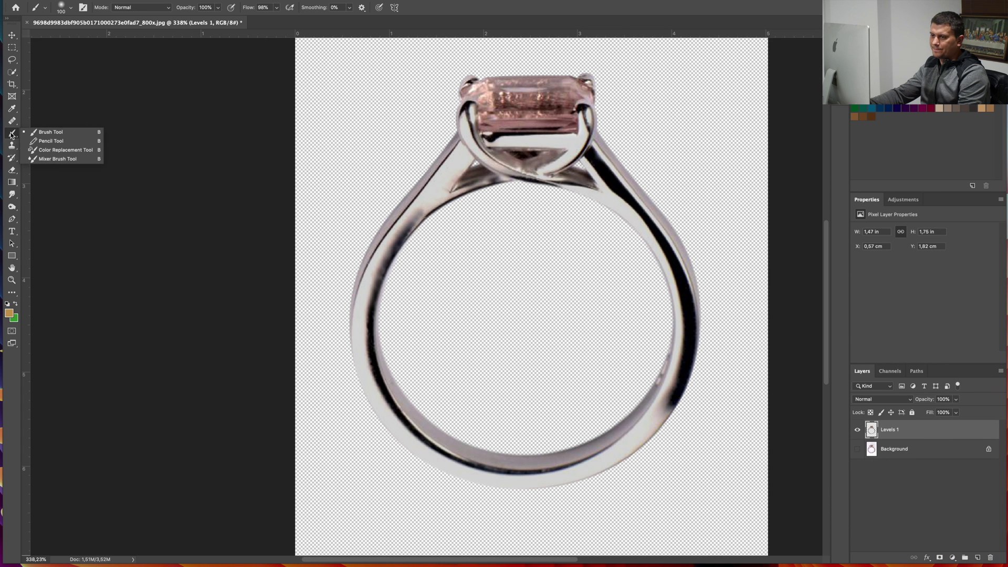
{"action": "left_click", "coordinate": [58, 151]}
{"action": "key", "text": "bracketleft"}
{"action": "key", "text": "bracketleft"}
{"action": "key", "text": "bracketleft"}
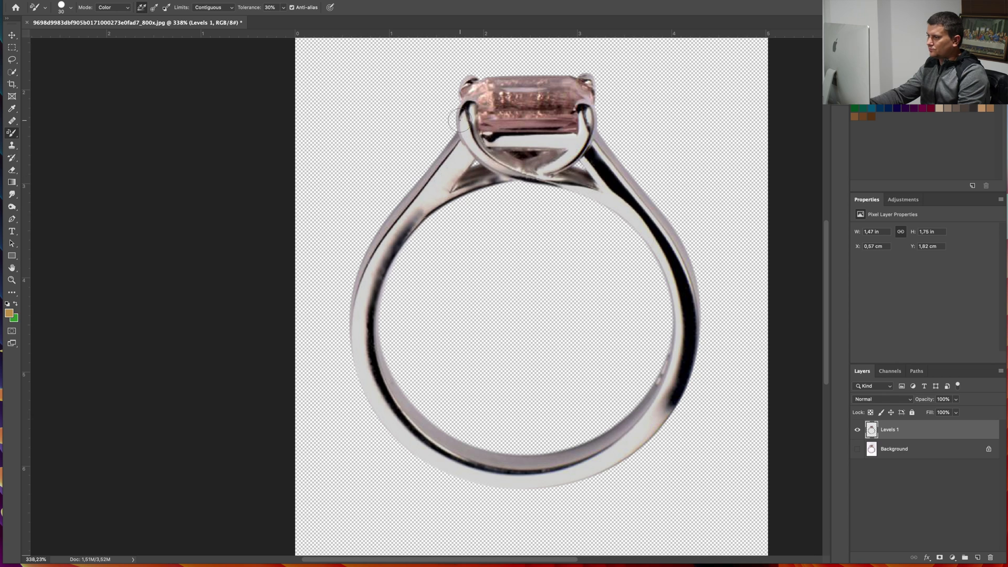
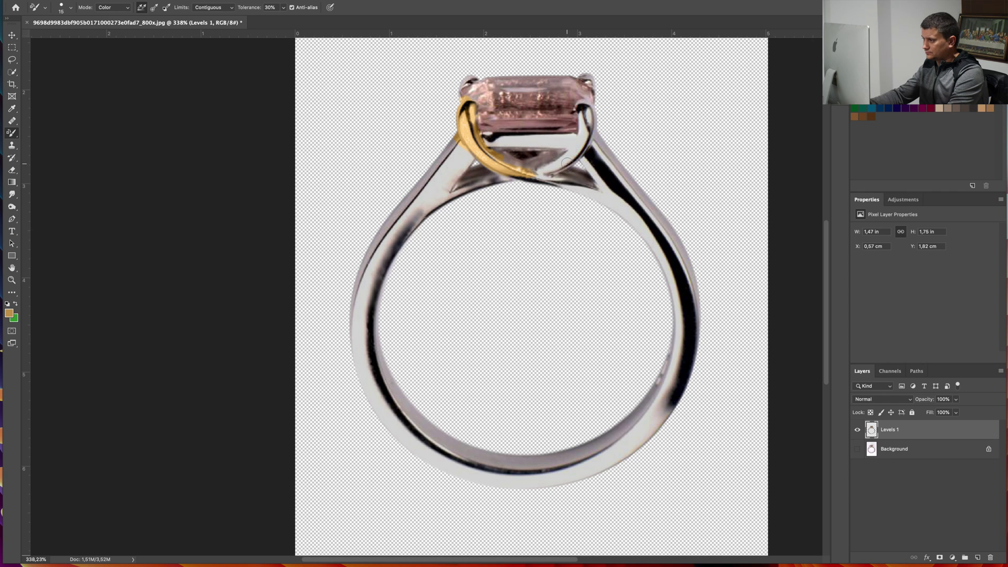
Recolour the setting's crossbar, the area beneath the gemstone and the right prong gold with the Color Replacement tool.
{"action": "mouse_move", "coordinate": [514, 157]}
{"action": "left_mouse_down"}
{"action": "mouse_move", "coordinate": [588, 149]}
{"action": "mouse_move", "coordinate": [598, 121]}
{"action": "mouse_move", "coordinate": [590, 102]}
{"action": "mouse_move", "coordinate": [577, 113]}
{"action": "left_mouse_up"}
{"action": "key", "text": "bracketleft"}
{"action": "key", "text": "bracketleft"}
{"action": "key", "text": "bracketleft"}
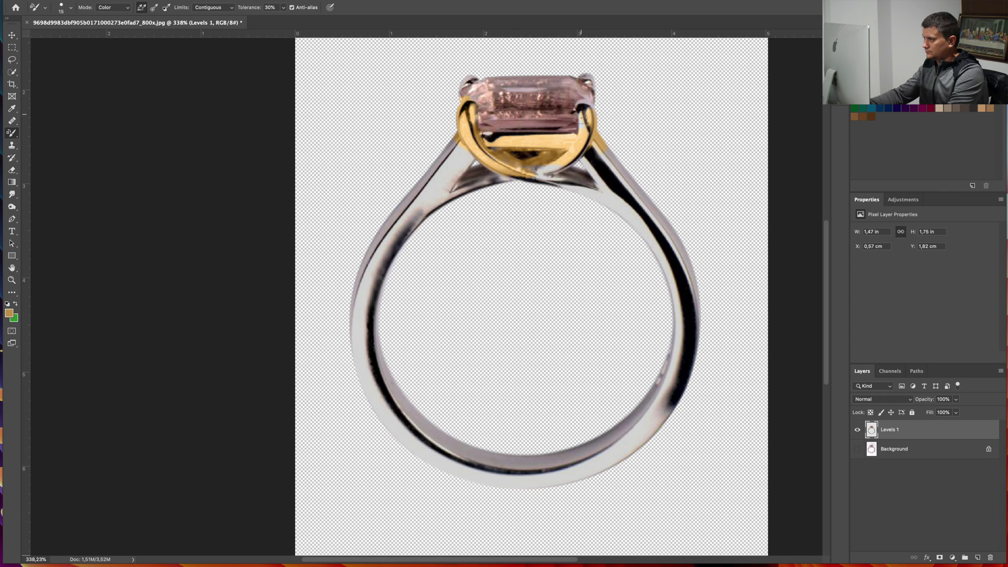
Recolour the right shoulder and right side of the band gold with the Color Replacement tool at brush size 25.
{"action": "key", "text": "bracketleft"}
{"action": "key", "text": "bracketleft"}
{"action": "key", "text": "bracketleft"}
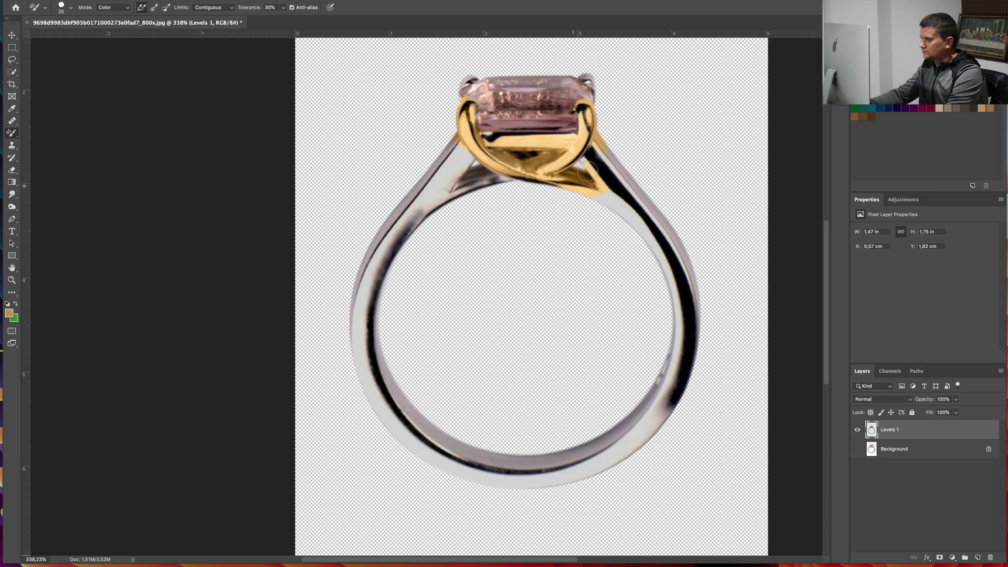
{"action": "mouse_move", "coordinate": [663, 232]}
{"action": "left_mouse_down"}
{"action": "mouse_move", "coordinate": [703, 279]}
{"action": "mouse_move", "coordinate": [675, 257]}
{"action": "mouse_move", "coordinate": [699, 295]}
{"action": "mouse_move", "coordinate": [704, 330]}
{"action": "mouse_move", "coordinate": [692, 286]}
{"action": "mouse_move", "coordinate": [693, 349]}
{"action": "left_mouse_up"}
{"action": "mouse_move", "coordinate": [596, 192]}
{"action": "left_mouse_down"}
{"action": "mouse_move", "coordinate": [644, 226]}
{"action": "mouse_move", "coordinate": [669, 289]}
{"action": "mouse_move", "coordinate": [671, 357]}
{"action": "left_mouse_up"}
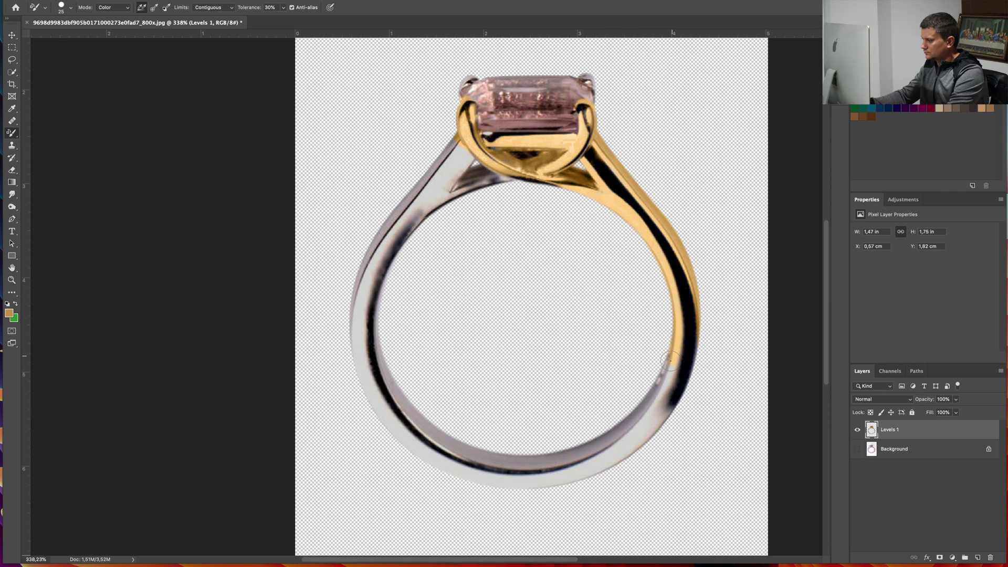
Recolour the band's lower inner surface, its left side and shoulder, and the outer lower edge gold.
{"action": "mouse_move", "coordinate": [656, 392]}
{"action": "left_mouse_down"}
{"action": "mouse_move", "coordinate": [618, 426]}
{"action": "mouse_move", "coordinate": [549, 455]}
{"action": "mouse_move", "coordinate": [563, 457]}
{"action": "left_mouse_up"}
{"action": "mouse_move", "coordinate": [474, 454]}
{"action": "left_mouse_down"}
{"action": "mouse_move", "coordinate": [399, 399]}
{"action": "mouse_move", "coordinate": [381, 361]}
{"action": "mouse_move", "coordinate": [387, 266]}
{"action": "mouse_move", "coordinate": [458, 192]}
{"action": "mouse_move", "coordinate": [520, 180]}
{"action": "mouse_move", "coordinate": [464, 166]}
{"action": "mouse_move", "coordinate": [454, 145]}
{"action": "mouse_move", "coordinate": [354, 282]}
{"action": "mouse_move", "coordinate": [348, 349]}
{"action": "mouse_move", "coordinate": [360, 262]}
{"action": "mouse_move", "coordinate": [352, 351]}
{"action": "mouse_move", "coordinate": [357, 280]}
{"action": "mouse_move", "coordinate": [362, 291]}
{"action": "mouse_move", "coordinate": [386, 265]}
{"action": "mouse_move", "coordinate": [366, 340]}
{"action": "mouse_move", "coordinate": [400, 217]}
{"action": "left_mouse_up"}
{"action": "mouse_move", "coordinate": [439, 174]}
{"action": "left_mouse_down"}
{"action": "mouse_move", "coordinate": [423, 206]}
{"action": "mouse_move", "coordinate": [450, 185]}
{"action": "mouse_move", "coordinate": [447, 194]}
{"action": "left_mouse_up"}
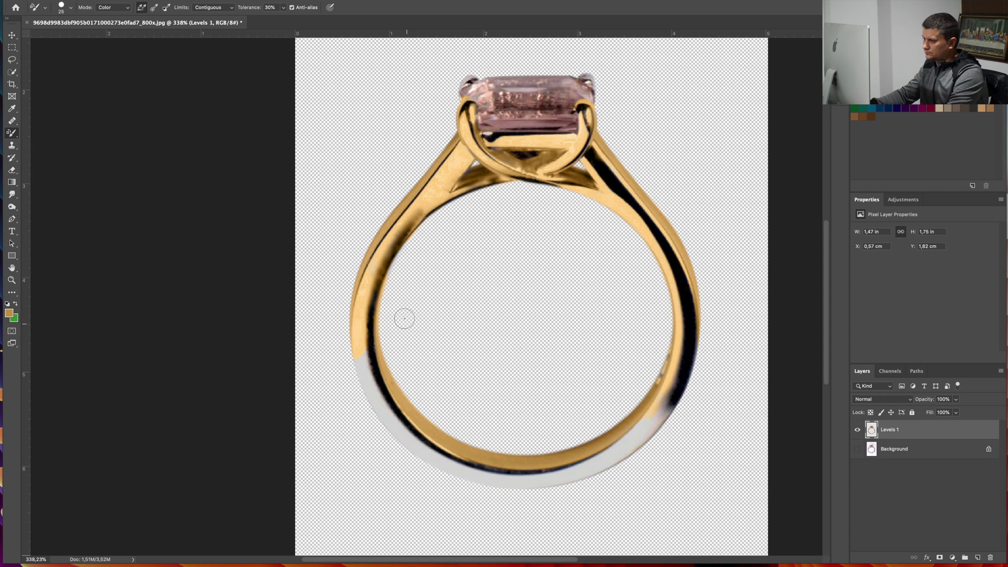
{"action": "mouse_move", "coordinate": [375, 266]}
{"action": "left_mouse_down"}
{"action": "mouse_move", "coordinate": [358, 345]}
{"action": "mouse_move", "coordinate": [385, 421]}
{"action": "mouse_move", "coordinate": [427, 451]}
{"action": "mouse_move", "coordinate": [376, 406]}
{"action": "mouse_move", "coordinate": [414, 443]}
{"action": "left_mouse_up"}
{"action": "key", "text": "super+z"}
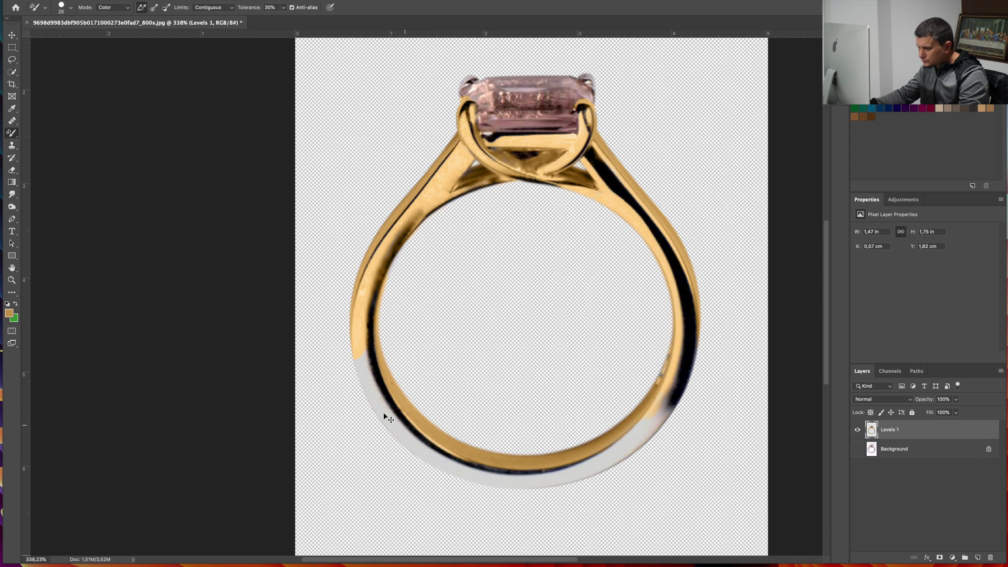
{"action": "mouse_move", "coordinate": [359, 354]}
{"action": "left_mouse_down"}
{"action": "mouse_move", "coordinate": [374, 397]}
{"action": "mouse_move", "coordinate": [419, 449]}
{"action": "mouse_move", "coordinate": [476, 476]}
{"action": "mouse_move", "coordinate": [538, 485]}
{"action": "mouse_move", "coordinate": [619, 454]}
{"action": "mouse_move", "coordinate": [682, 385]}
{"action": "left_mouse_up"}
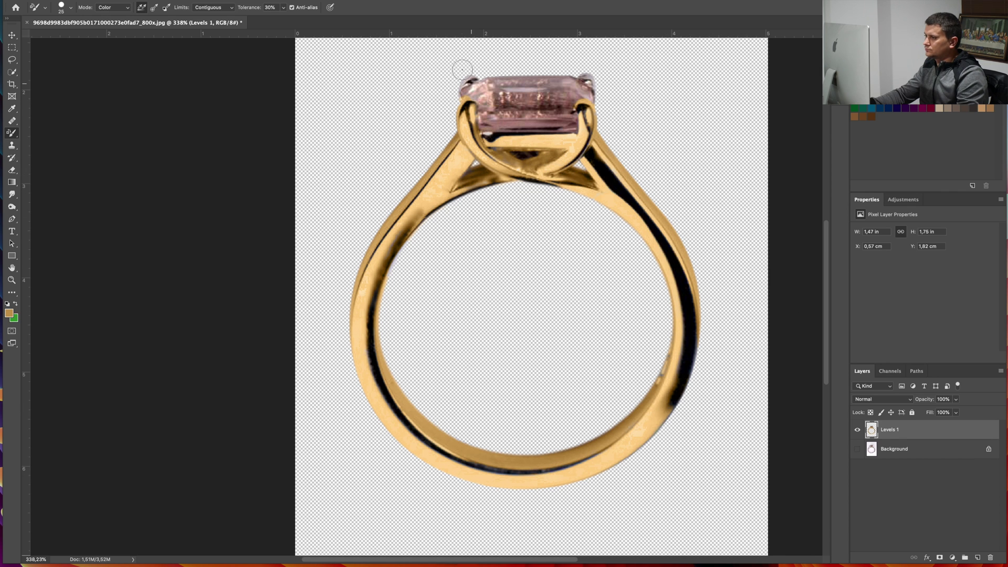
Recolour the two small prong tips at the gemstone's upper corners gold with the brush size reduced to 9.
{"action": "key", "text": "bracketleft"}
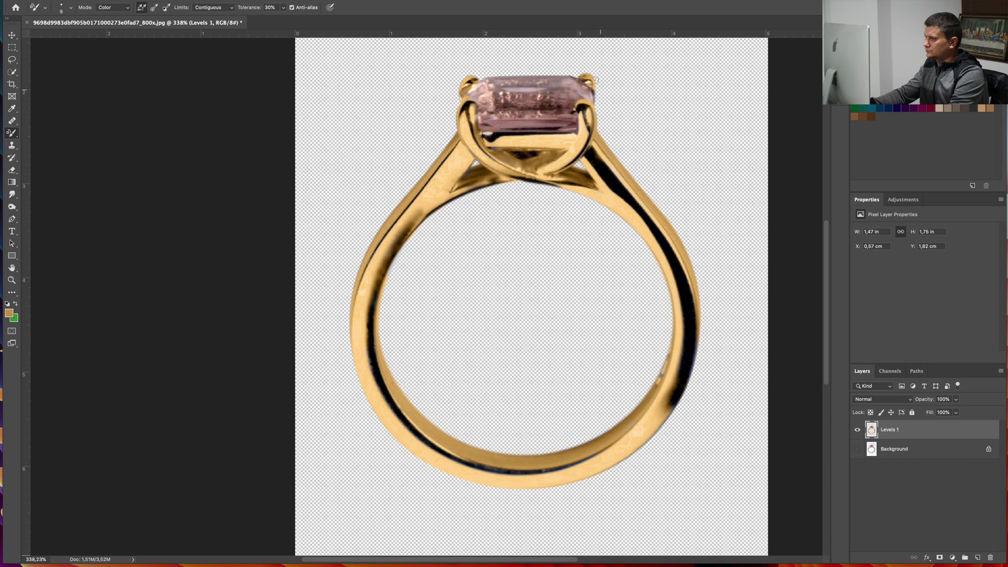
{"action": "scroll", "coordinate": [651, 151], "scroll_direction": "down", "scroll_amount": 2}
{"action": "scroll", "coordinate": [653, 150], "scroll_direction": "down", "scroll_amount": 1}
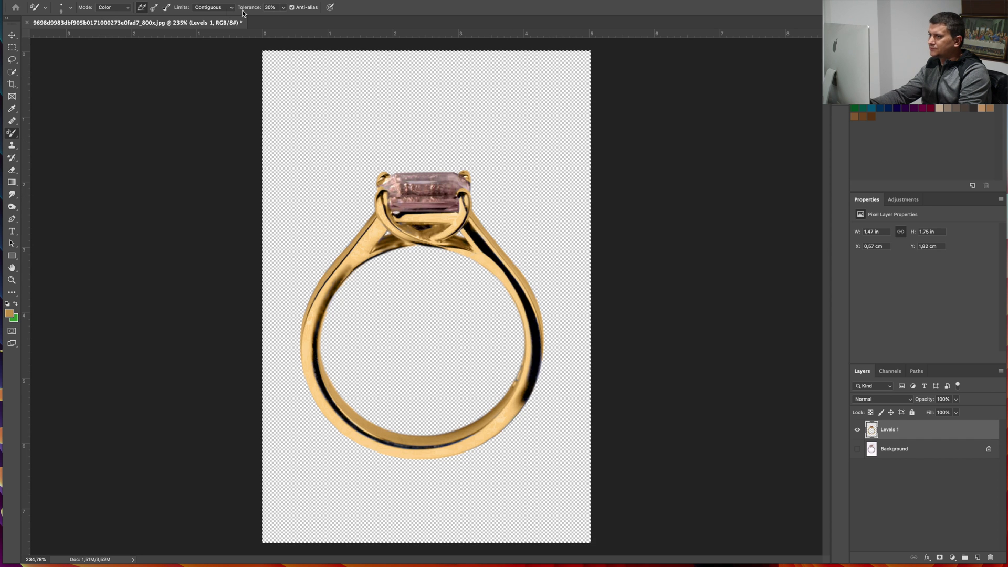
Create a new white square document measuring 16.93 × 16.93 cm at 300 pixels/inch.
{"action": "key", "text": "super+n"}
{"action": "left_click", "coordinate": [601, 206]}
{"action": "type", "text": "200"}
{"action": "key", "text": "Tab"}
{"action": "type", "text": "20"}
{"action": "key", "text": "Return"}
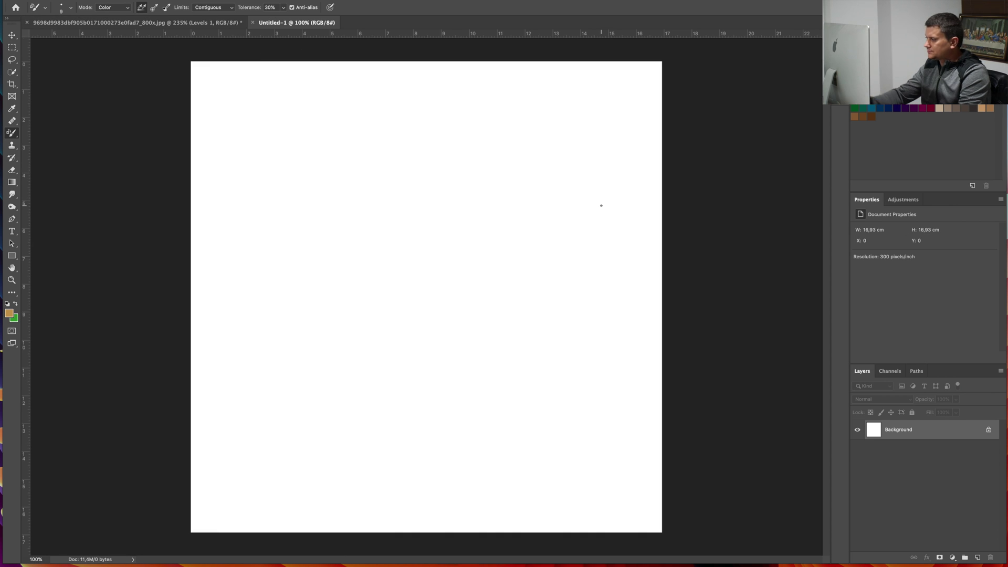
Paste the gold ring into the new document and move it straight up, to about 2.7 cm from the upper edge.
{"action": "key", "text": "super+v"}
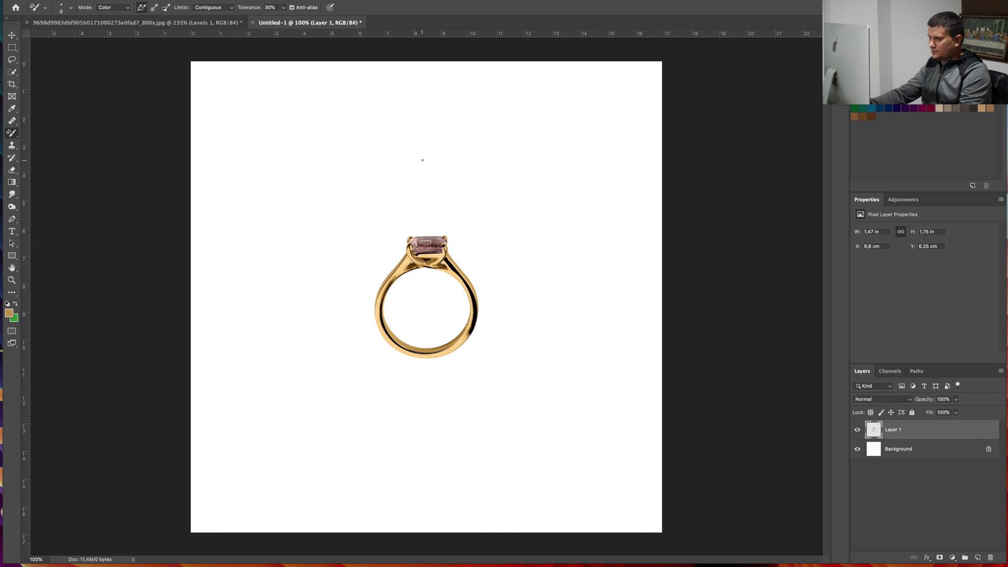
{"action": "key", "text": "v"}
{"action": "left_click_drag", "start_coordinate": [429, 232], "coordinate": [429, 134]}
{"action": "scroll", "coordinate": [428, 146], "scroll_direction": "up", "scroll_amount": 6}
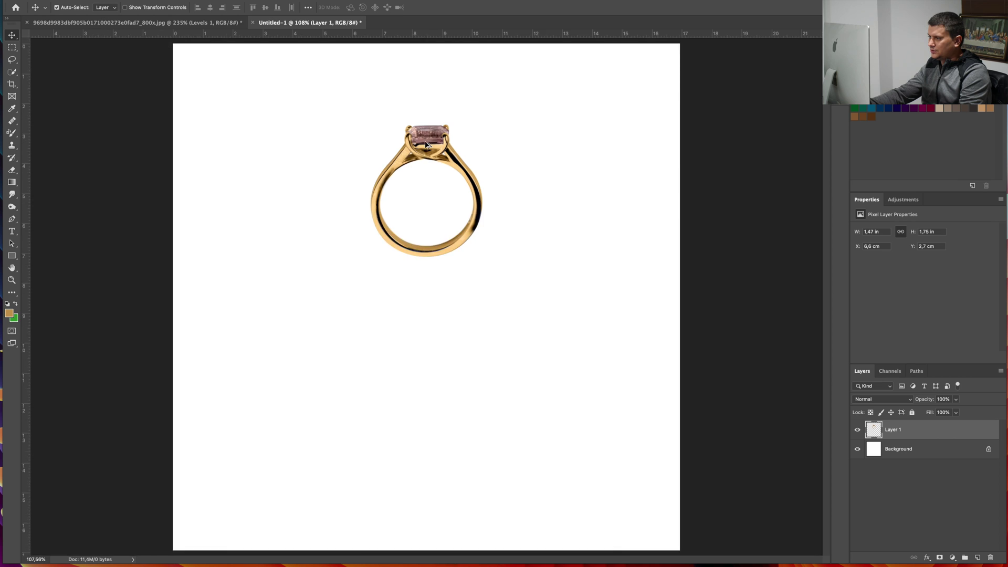
{"action": "scroll", "coordinate": [426, 145], "scroll_direction": "down", "scroll_amount": 4}
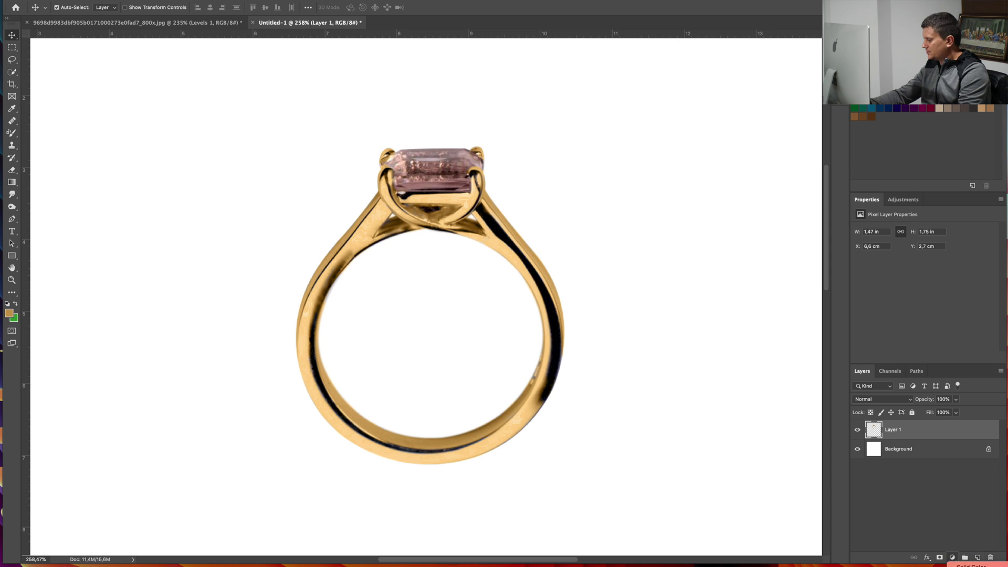
Add a Brightness/Contrast adjustment layer above the ring with brightness 35 and invert its mask to black.
{"action": "left_click", "coordinate": [953, 558]}
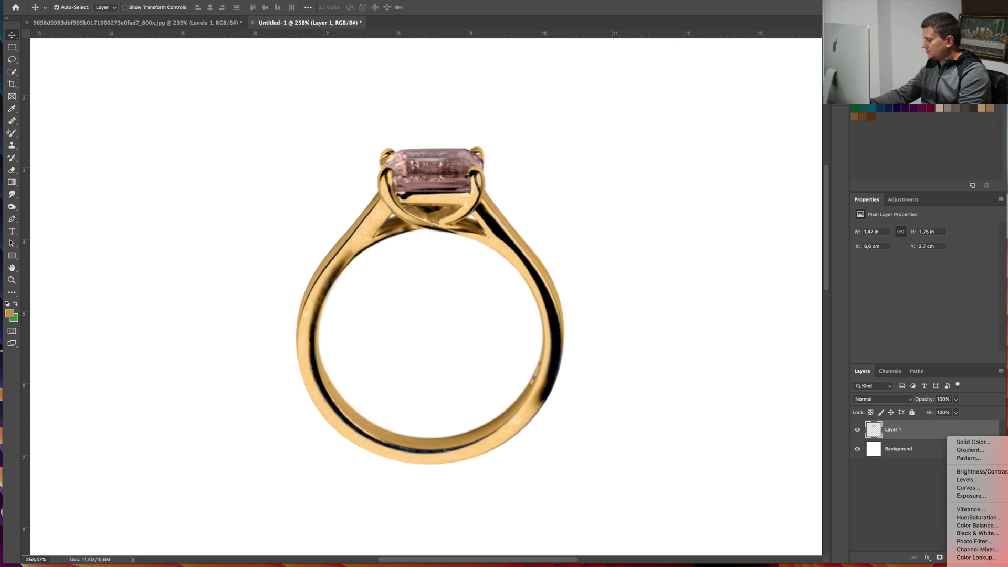
{"action": "left_click", "coordinate": [979, 473]}
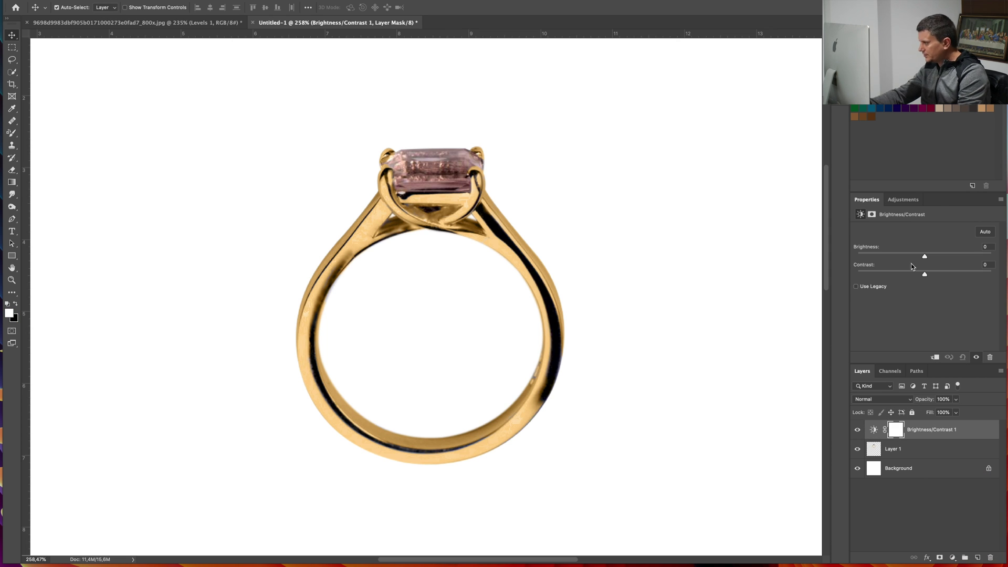
{"action": "left_click_drag", "start_coordinate": [925, 256], "coordinate": [940, 259]}
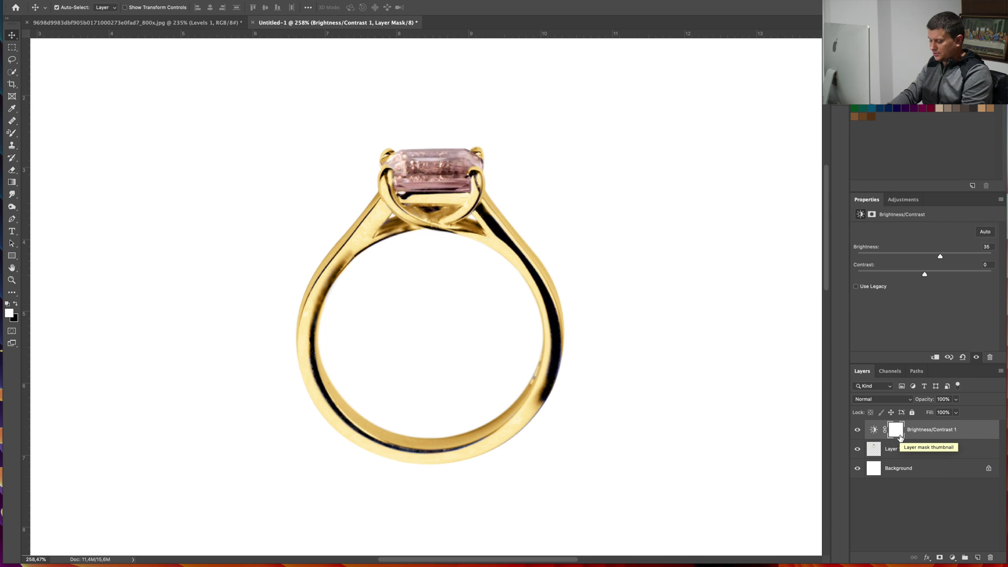
{"action": "key", "text": "super+i"}
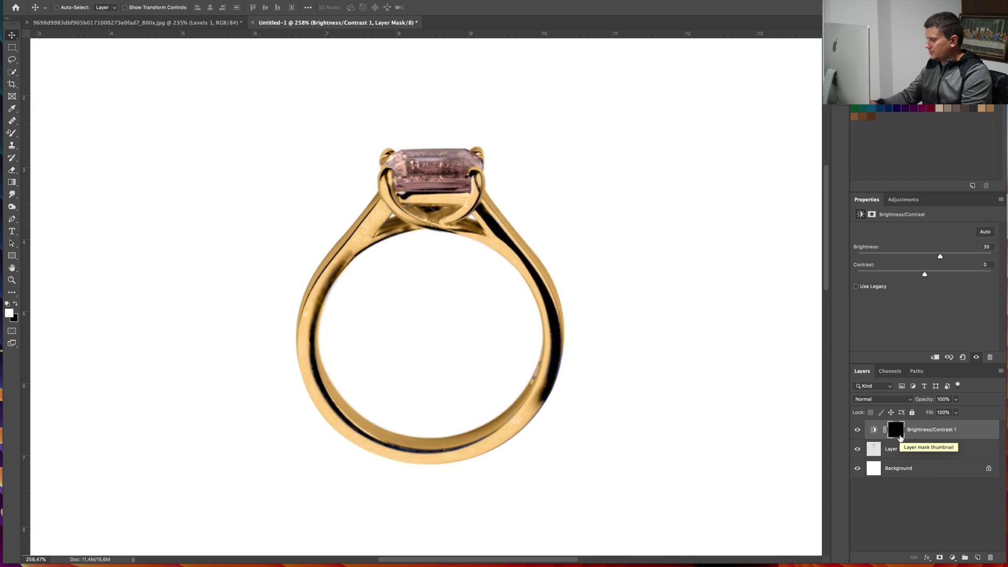
Paint white over the gemstone on the Brightness/Contrast mask with the standard Brush at size 30.
{"action": "key", "text": "b"}
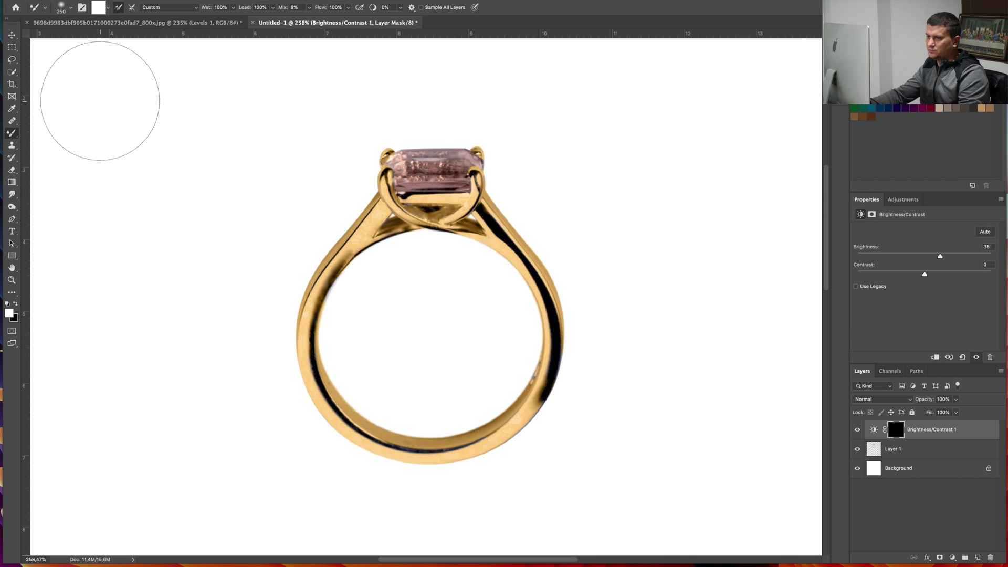
{"action": "right_click", "coordinate": [12, 133]}
{"action": "left_click", "coordinate": [38, 141]}
{"action": "key", "text": "shift+b"}
{"action": "key", "text": "shift+b"}
{"action": "key", "text": "shift+b"}
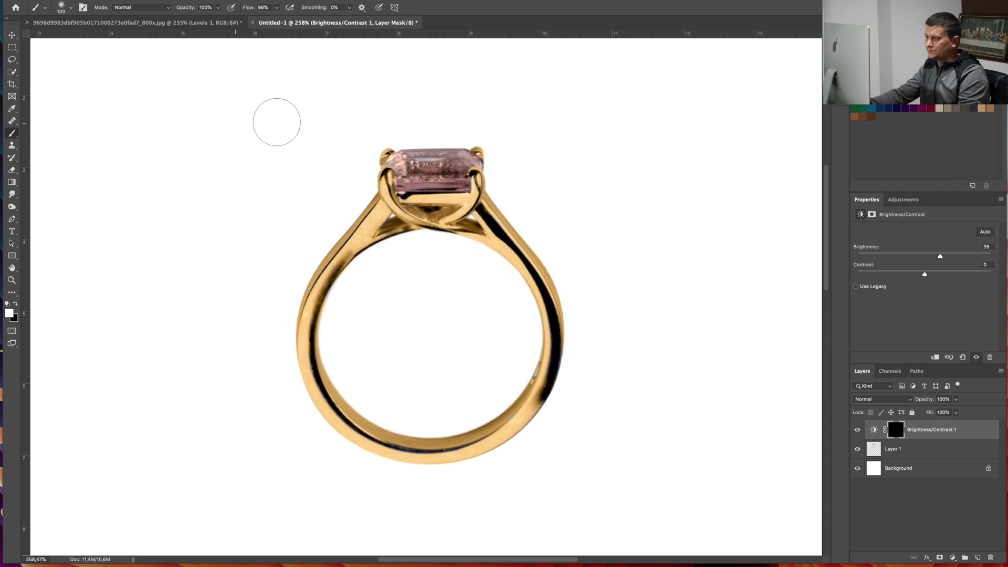
{"action": "key", "text": "bracketleft"}
{"action": "key", "text": "bracketleft"}
{"action": "key", "text": "bracketleft"}
{"action": "key", "text": "bracketleft"}
{"action": "key", "text": "bracketleft"}
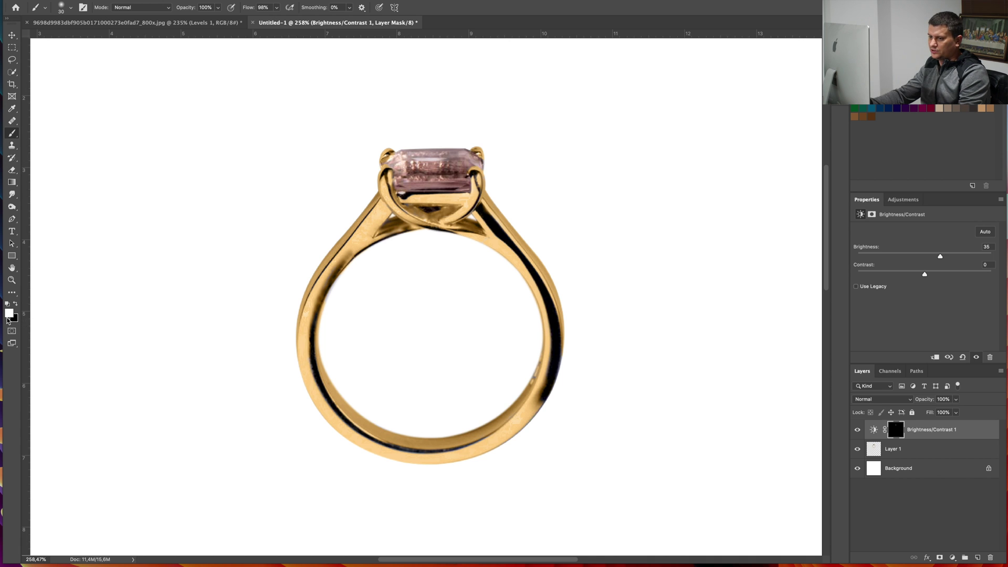
{"action": "mouse_move", "coordinate": [417, 169]}
{"action": "left_mouse_down"}
{"action": "mouse_move", "coordinate": [407, 181]}
{"action": "mouse_move", "coordinate": [398, 169]}
{"action": "mouse_move", "coordinate": [418, 151]}
{"action": "mouse_move", "coordinate": [452, 157]}
{"action": "mouse_move", "coordinate": [436, 185]}
{"action": "mouse_move", "coordinate": [464, 183]}
{"action": "mouse_move", "coordinate": [474, 161]}
{"action": "mouse_move", "coordinate": [459, 151]}
{"action": "left_mouse_up"}
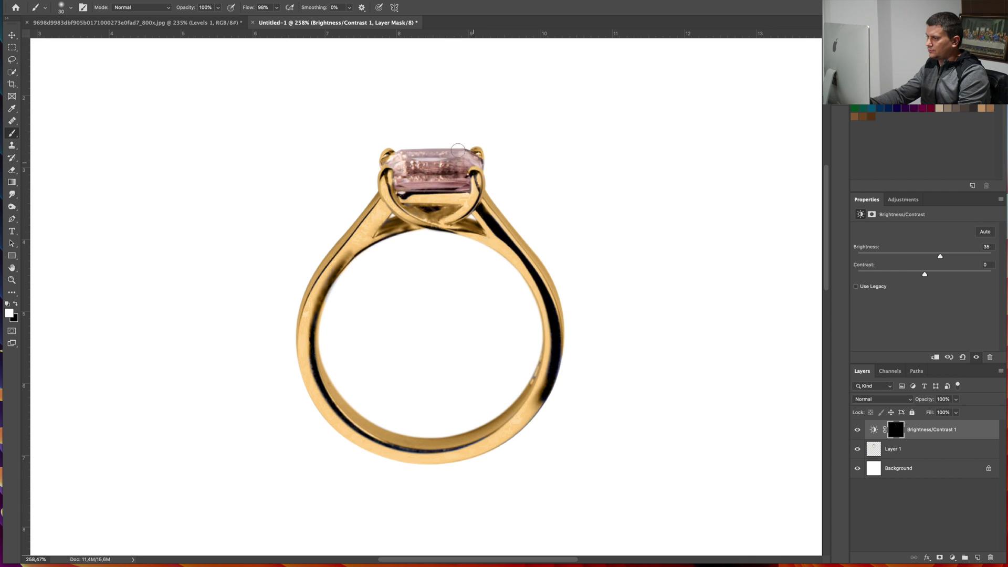
{"action": "key", "text": "x"}
Merge the Brightness/Contrast 1 adjustment layer and the ring's Layer 1 into a single layer.
{"action": "scroll", "coordinate": [456, 210], "scroll_direction": "down", "scroll_amount": 3}
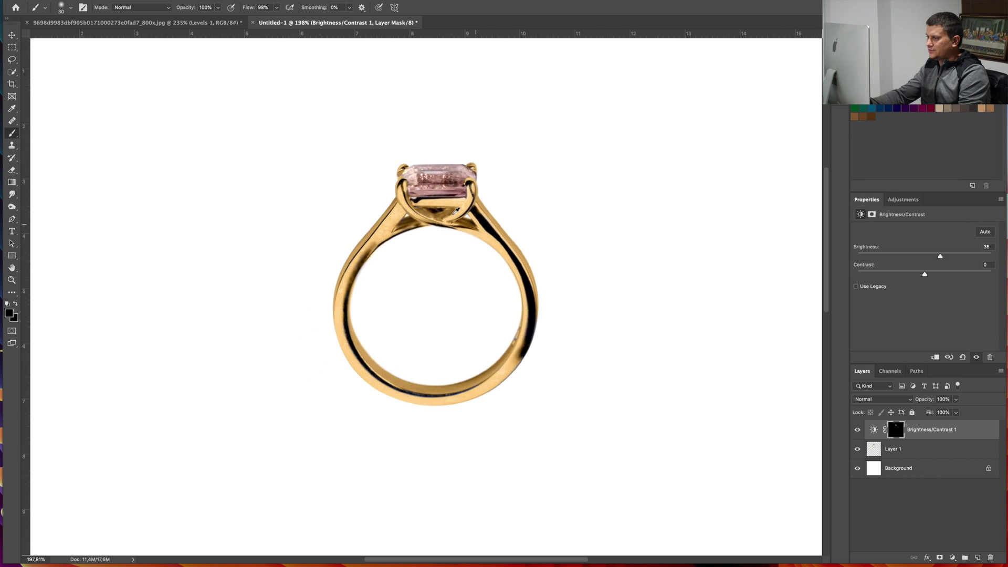
{"action": "scroll", "coordinate": [456, 210], "scroll_direction": "down", "scroll_amount": 6}
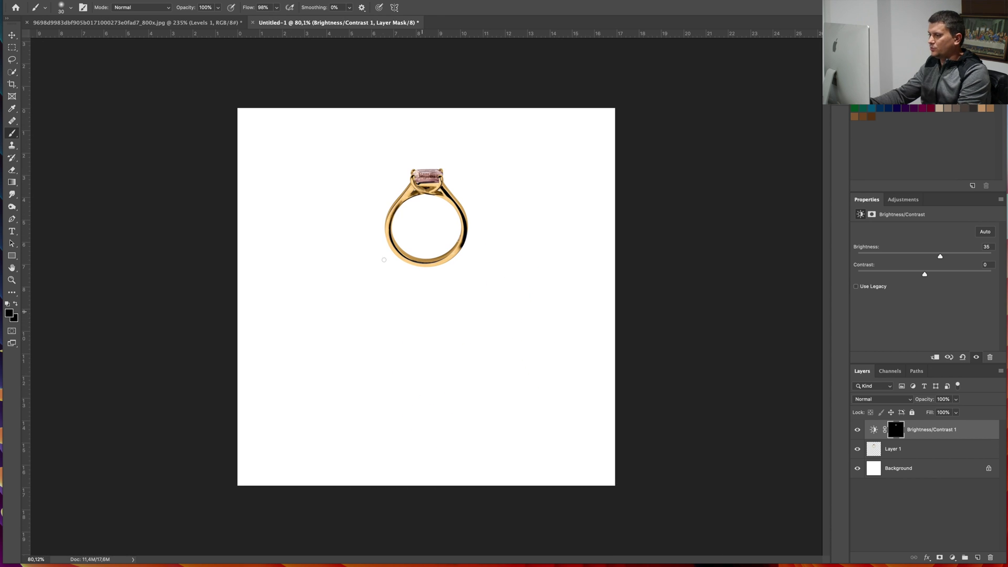
{"action": "left_click", "coordinate": [891, 446], "text": "shift"}
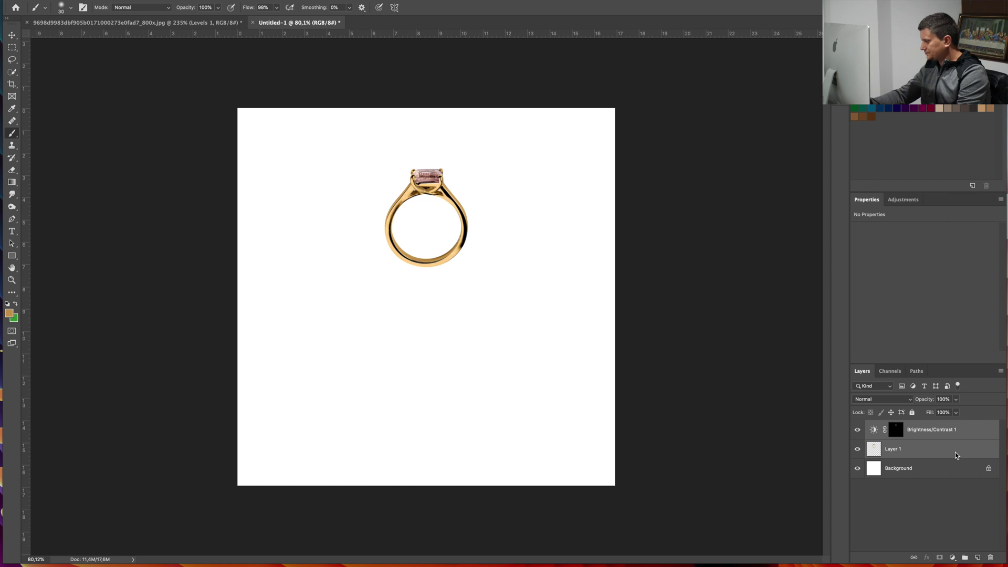
{"action": "right_click", "coordinate": [956, 452]}
{"action": "left_click", "coordinate": [981, 480]}
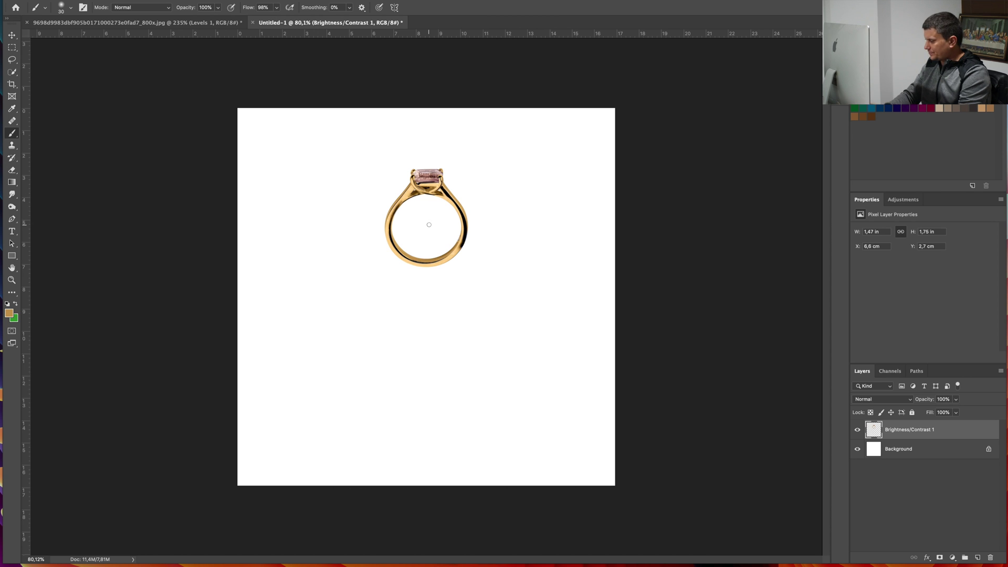
Duplicate the merged ring layer and flip the copy vertically by transforming its height to -100%.
{"action": "key", "text": "ctrl+j"}
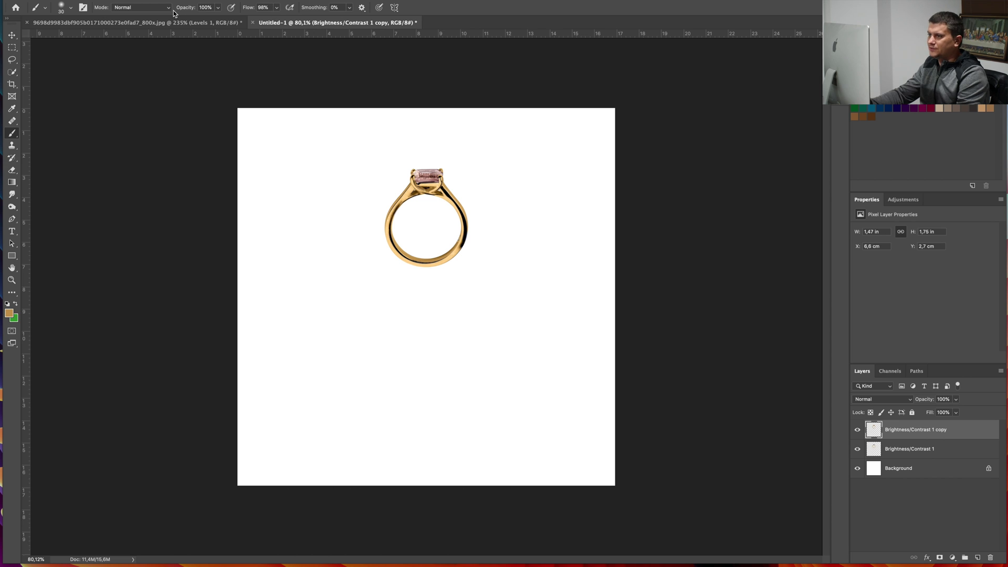
{"action": "key", "text": "ctrl+t"}
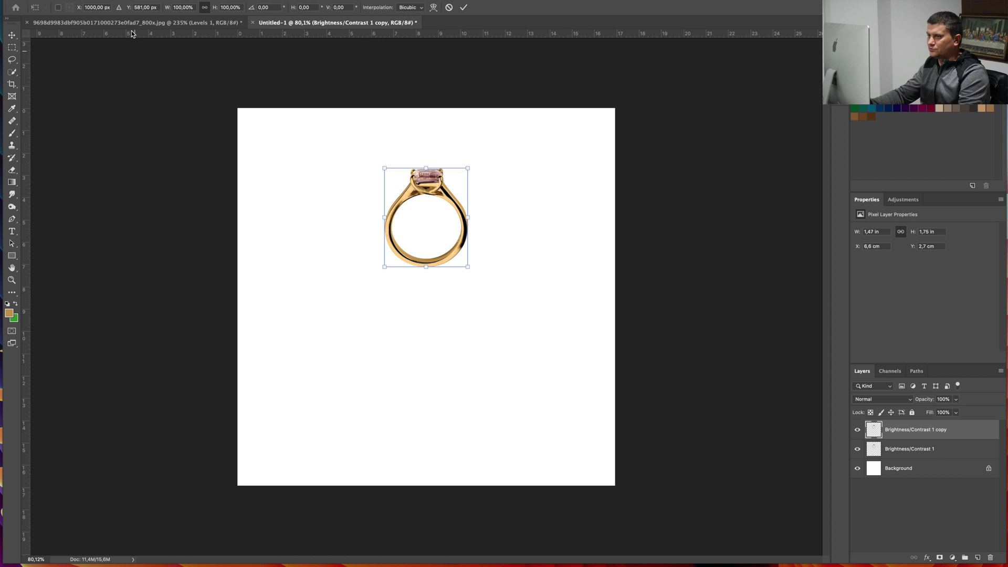
{"action": "left_click", "coordinate": [63, 1]}
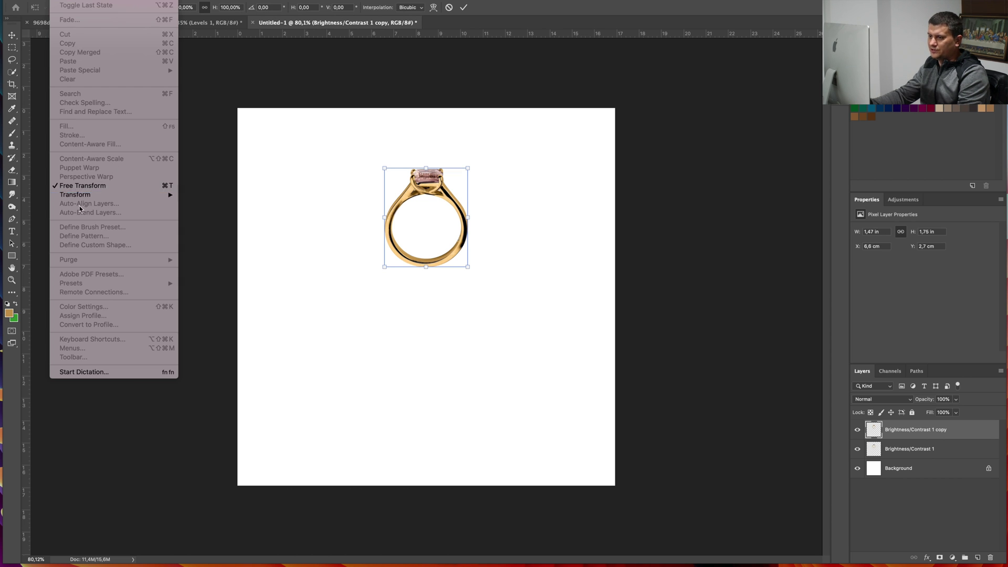
{"action": "left_click", "coordinate": [160, 0]}
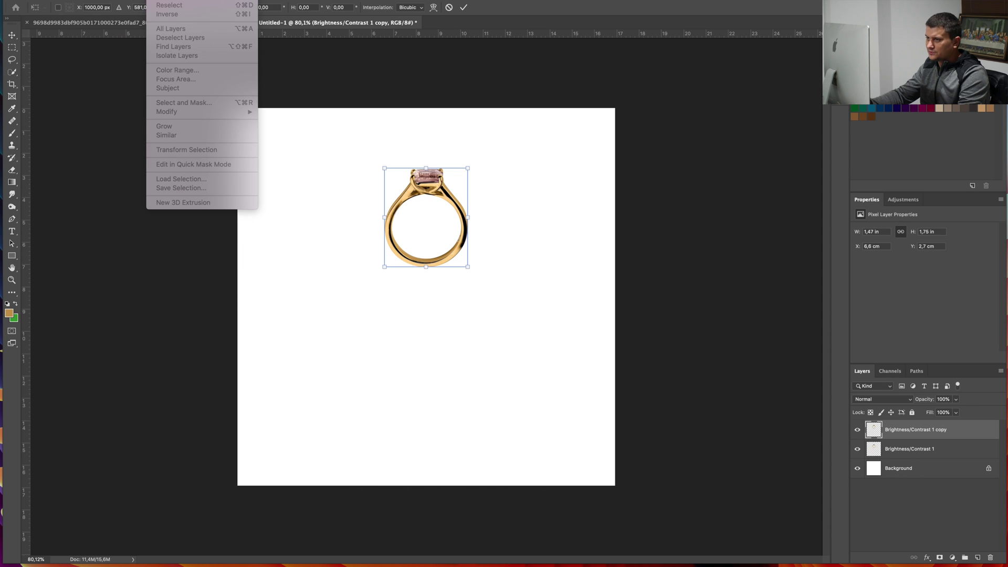
{"action": "key", "text": "Escape"}
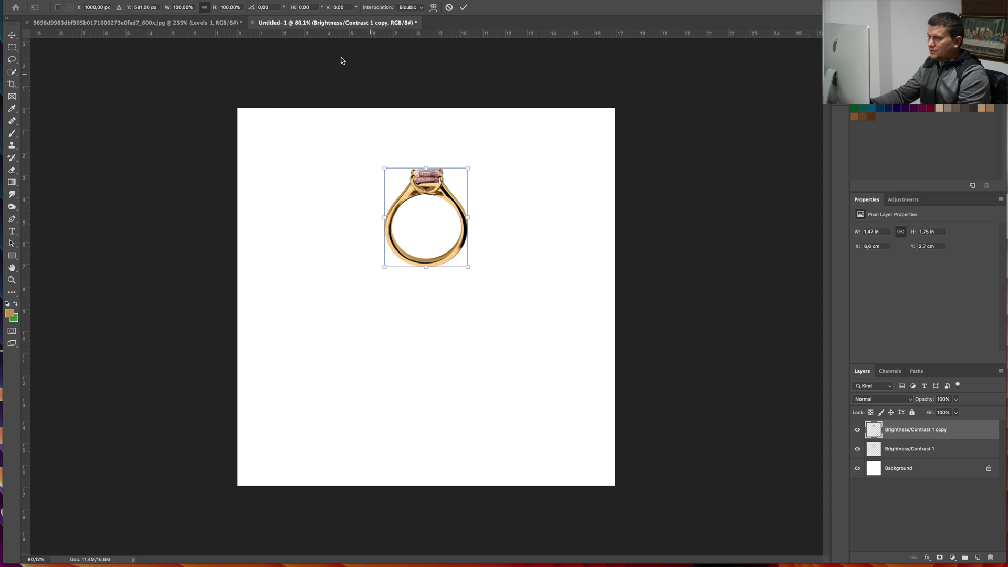
{"action": "left_click", "coordinate": [221, 7]}
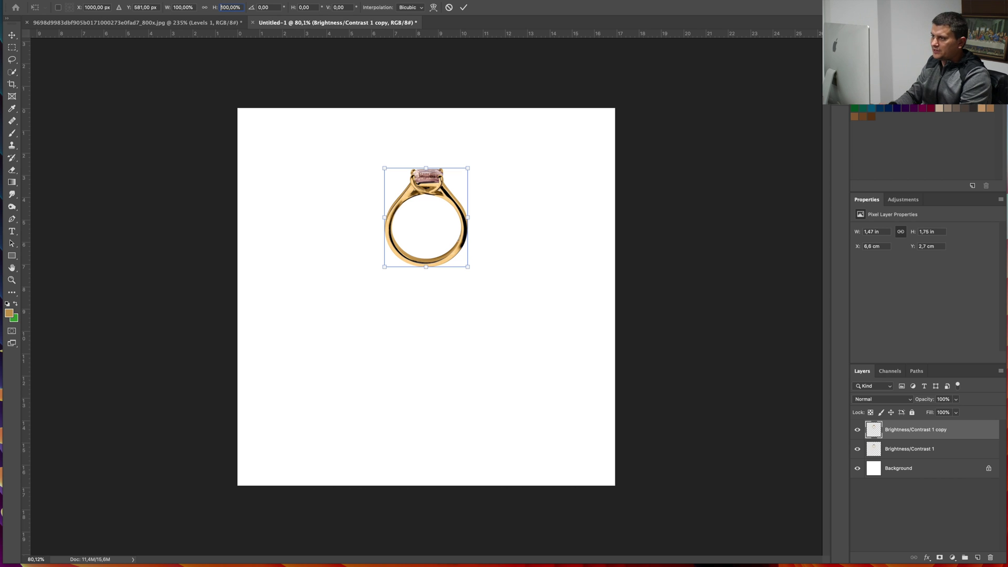
{"action": "type", "text": "-100"}
{"action": "key", "text": "Return"}
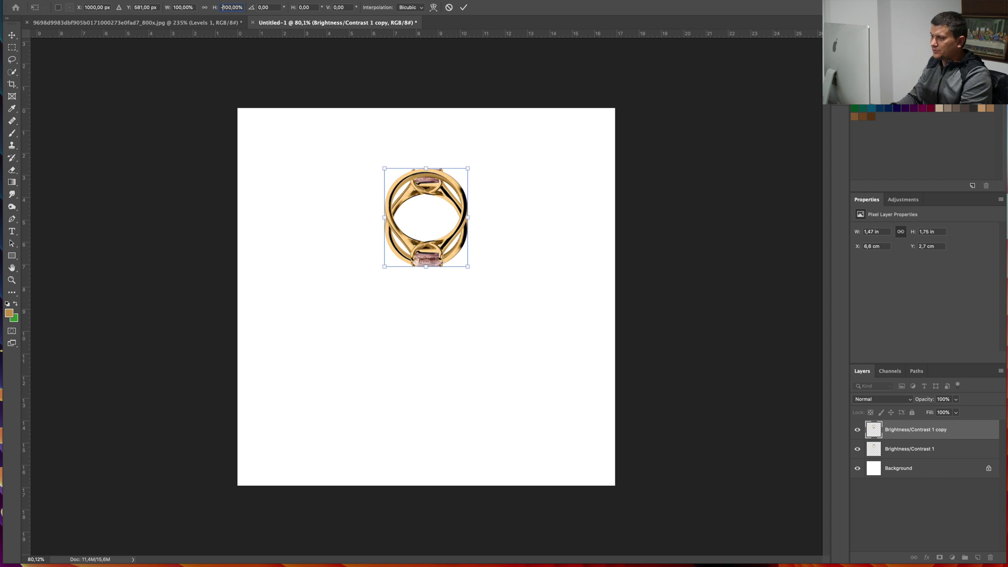
{"action": "left_click", "coordinate": [464, 9]}
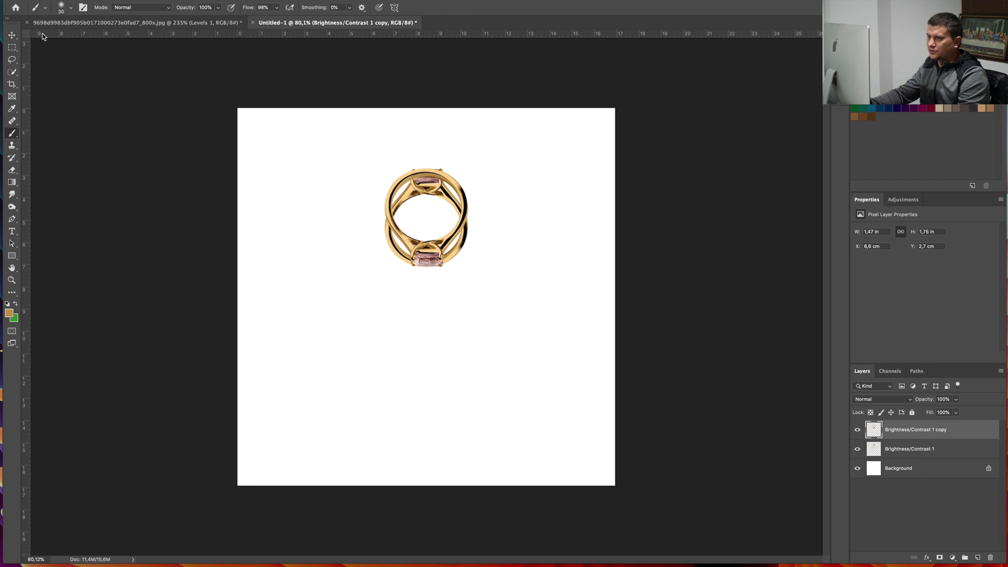
Move the flipped ring copy straight down below the original, to a Y position of about 7.5 cm.
{"action": "key", "text": "v"}
{"action": "left_click_drag", "start_coordinate": [425, 178], "coordinate": [424, 262]}
{"action": "key", "text": "super+z"}
{"action": "left_click_drag", "start_coordinate": [402, 182], "coordinate": [403, 291]}
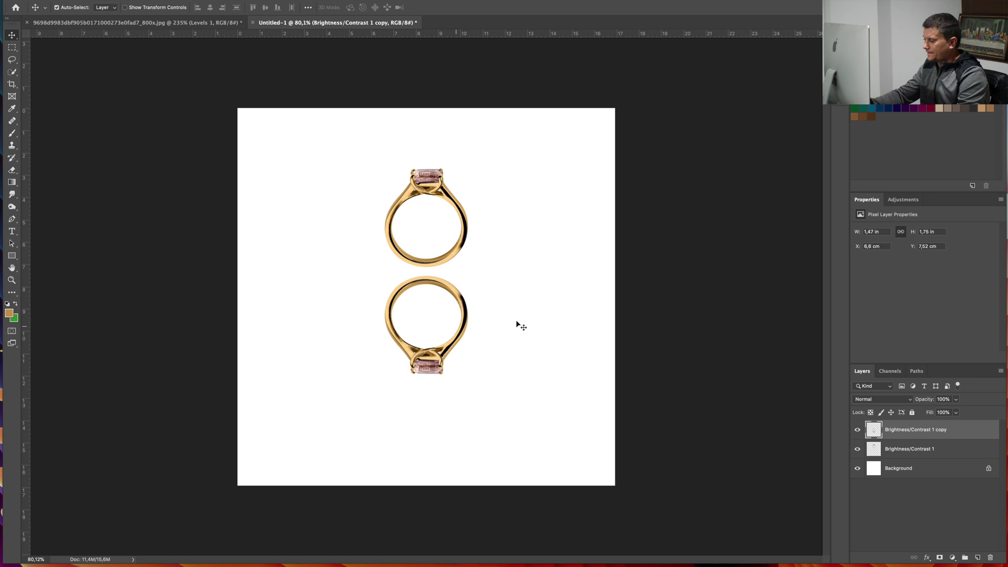
Add a black Color Overlay layer style to the flipped ring copy.
{"action": "double_click", "coordinate": [959, 435]}
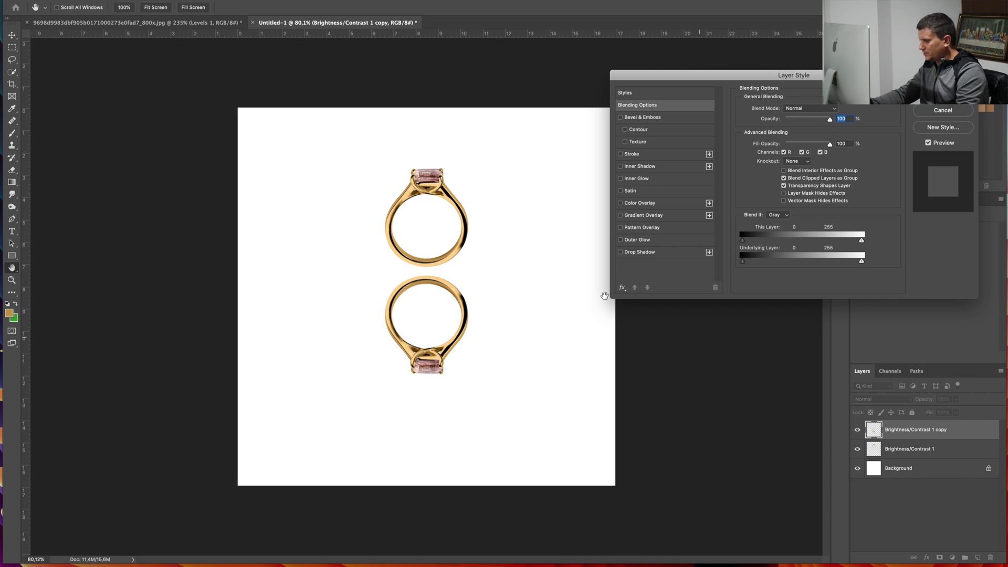
{"action": "left_click", "coordinate": [642, 204]}
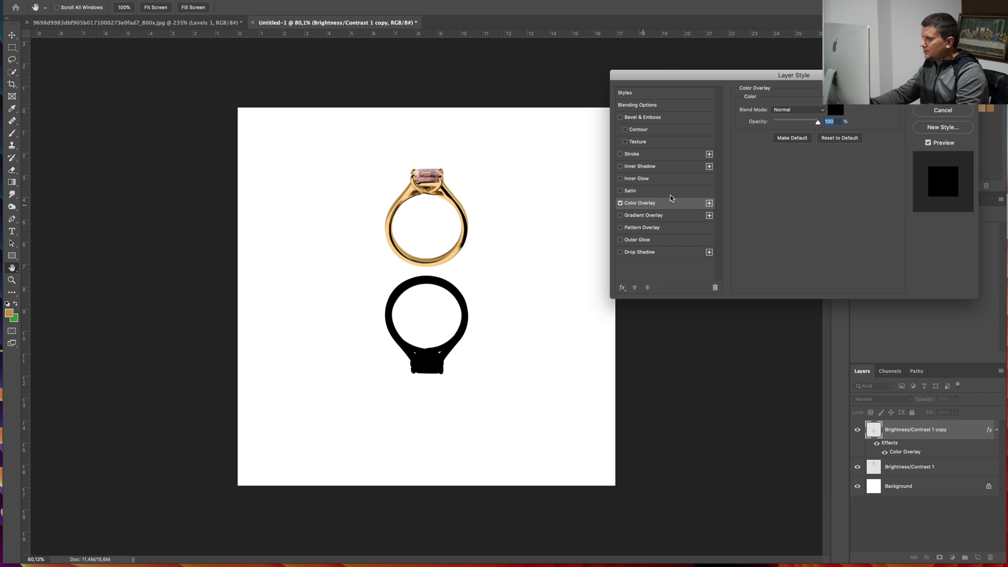
{"action": "left_click", "coordinate": [835, 110]}
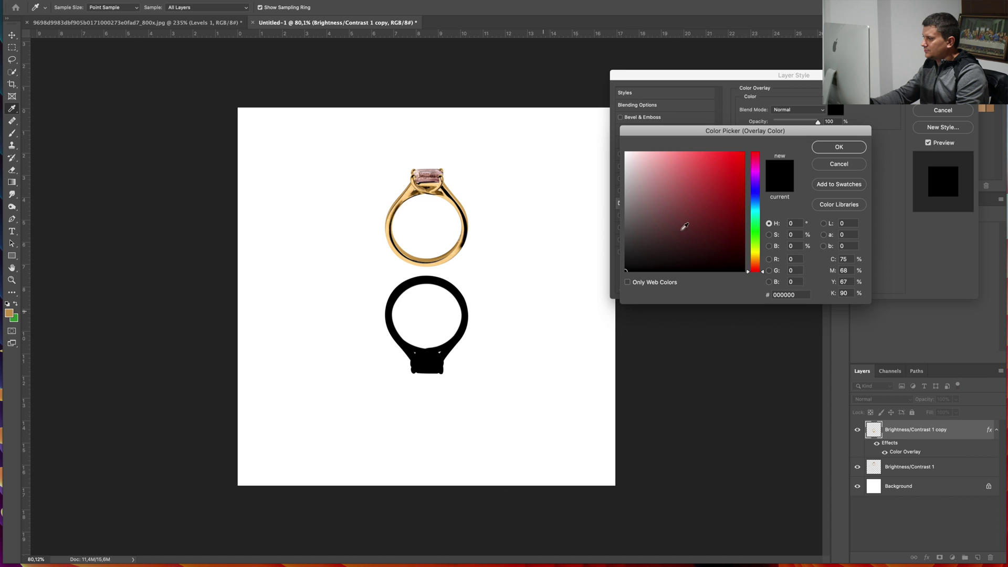
{"action": "left_click", "coordinate": [838, 147]}
{"action": "key", "text": "Return"}
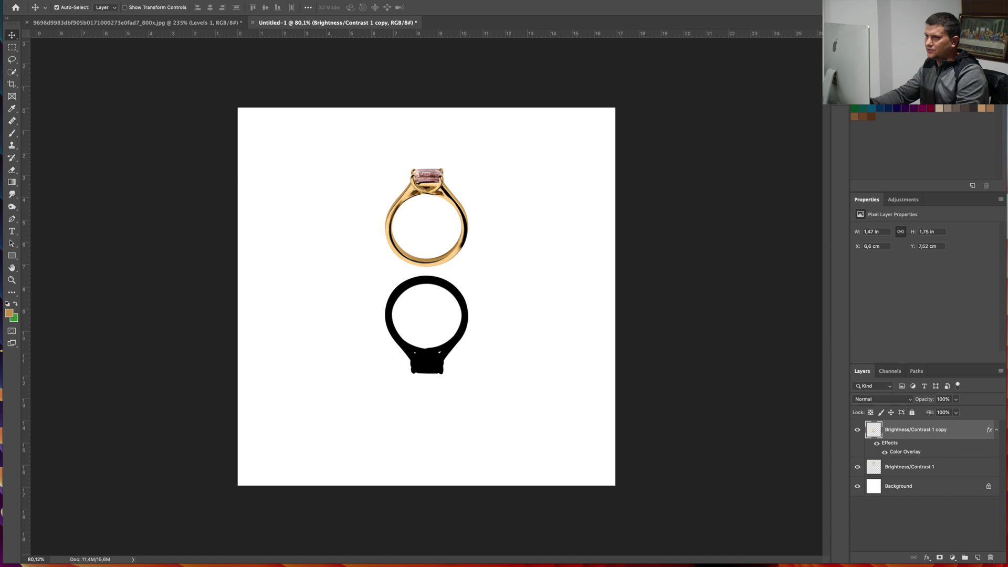
Blur the black ring copy with a Gaussian Blur of about 30 pixels radius.
{"action": "left_click", "coordinate": [184, 0]}
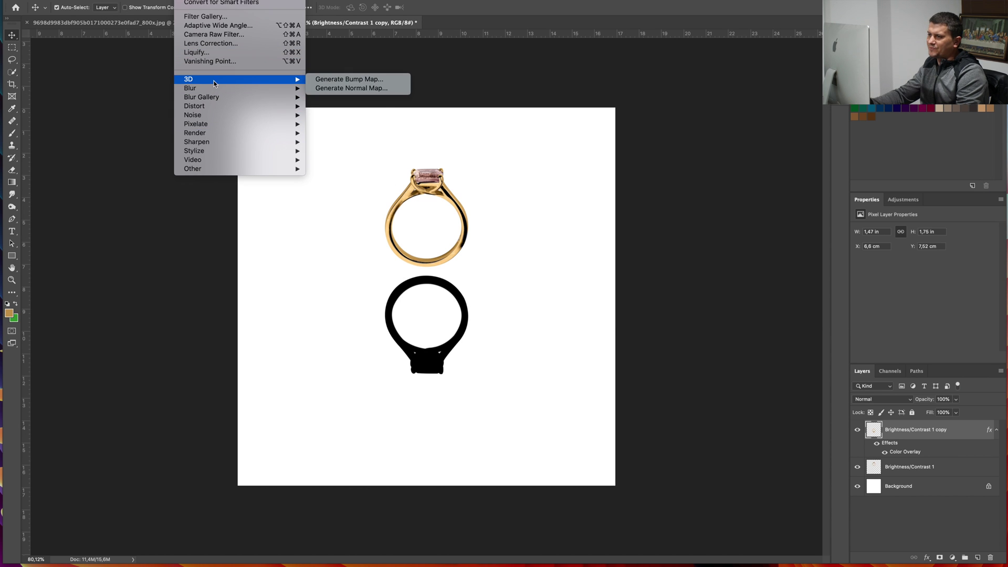
{"action": "mouse_move", "coordinate": [283, 89]}
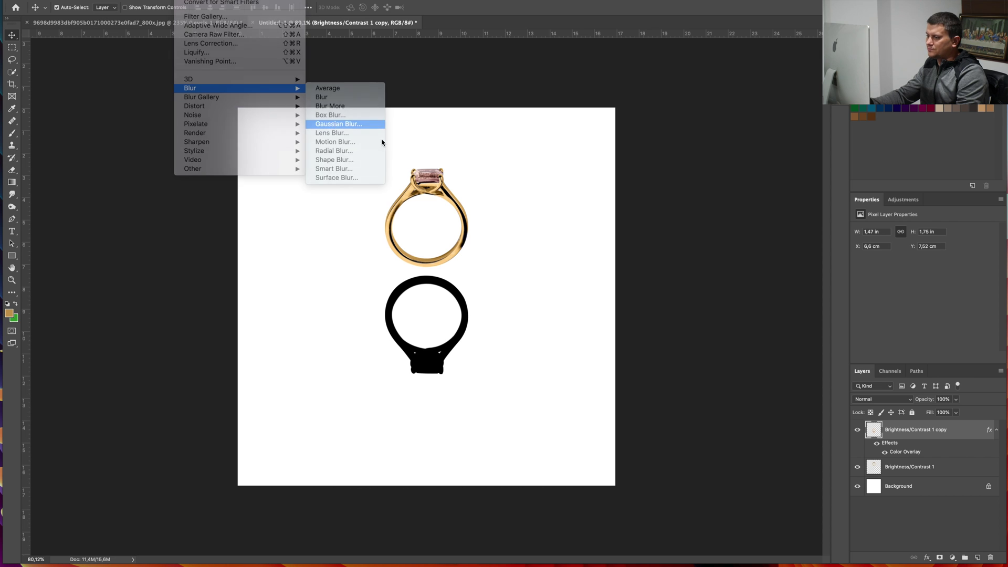
{"action": "left_click", "coordinate": [337, 124]}
{"action": "left_click_drag", "start_coordinate": [392, 226], "coordinate": [390, 227]}
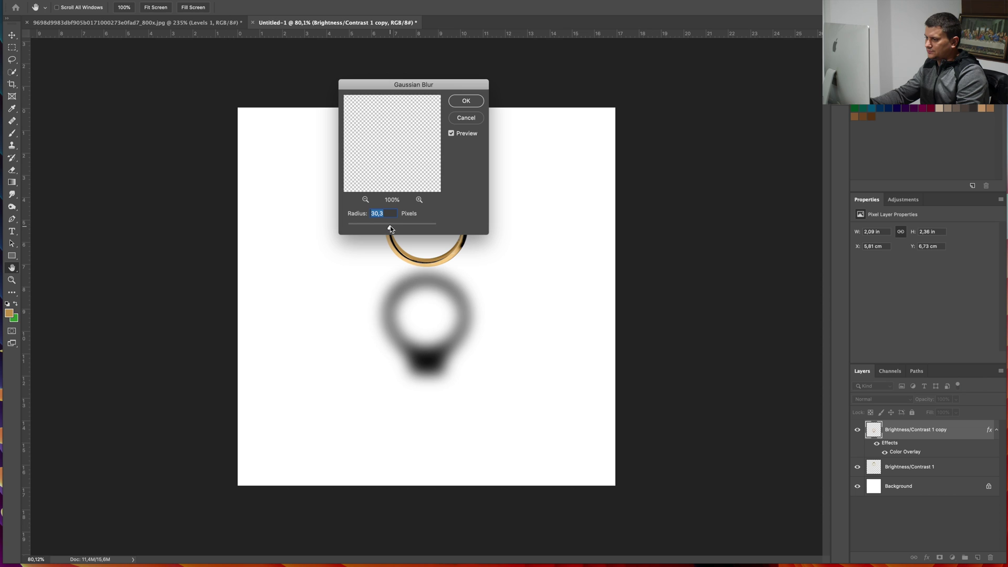
{"action": "left_click", "coordinate": [470, 104]}
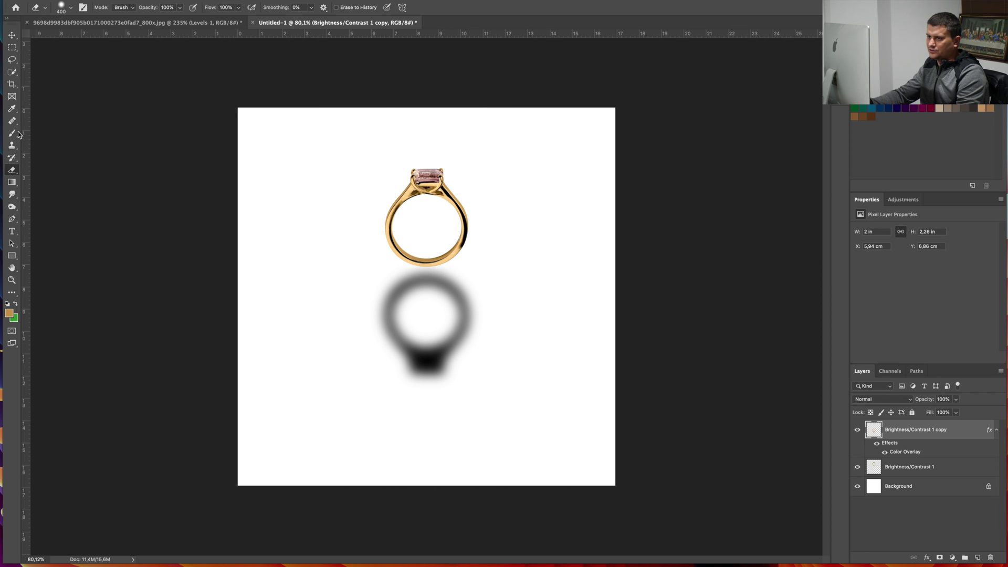
Erase the lower part of the blurred shadow with a soft Eraser at sizes 250 and 400, leaving only the arc nearest the ring.
{"action": "left_click", "coordinate": [12, 169]}
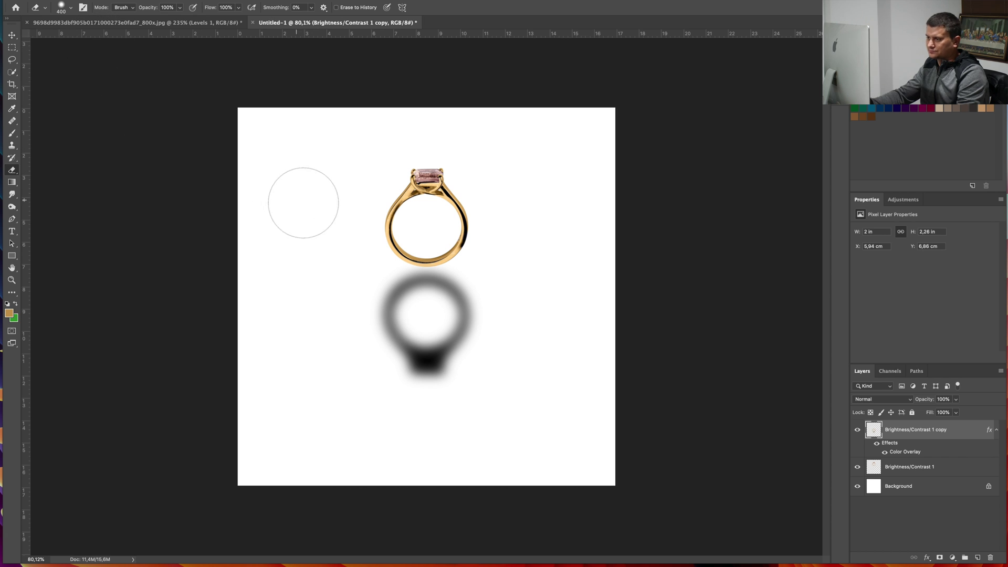
{"action": "key", "text": "bracketleft"}
{"action": "key", "text": "bracketleft"}
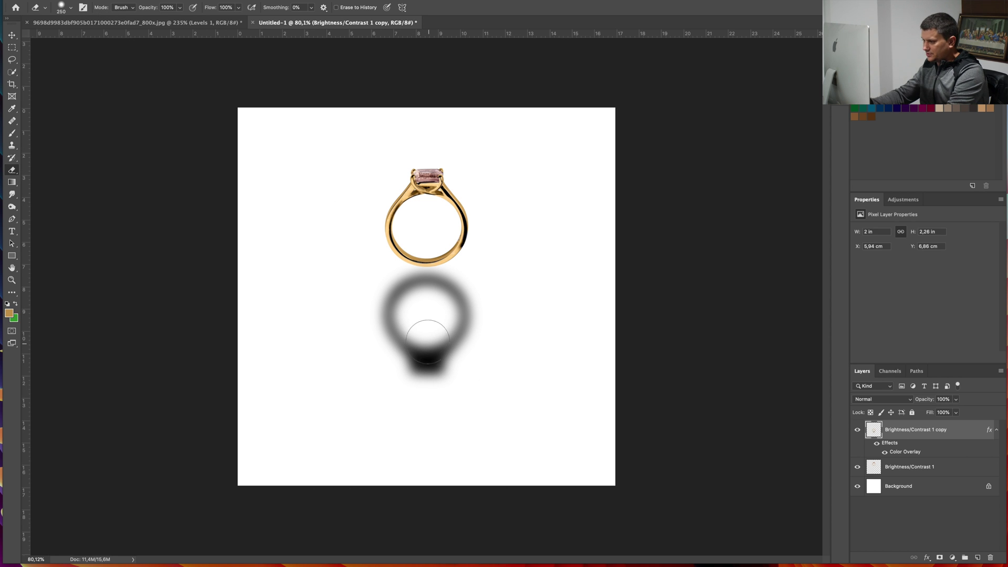
{"action": "mouse_move", "coordinate": [425, 320]}
{"action": "left_mouse_down"}
{"action": "mouse_move", "coordinate": [422, 370]}
{"action": "mouse_move", "coordinate": [429, 365]}
{"action": "mouse_move", "coordinate": [409, 341]}
{"action": "mouse_move", "coordinate": [425, 338]}
{"action": "mouse_move", "coordinate": [424, 321]}
{"action": "mouse_move", "coordinate": [433, 353]}
{"action": "left_mouse_up"}
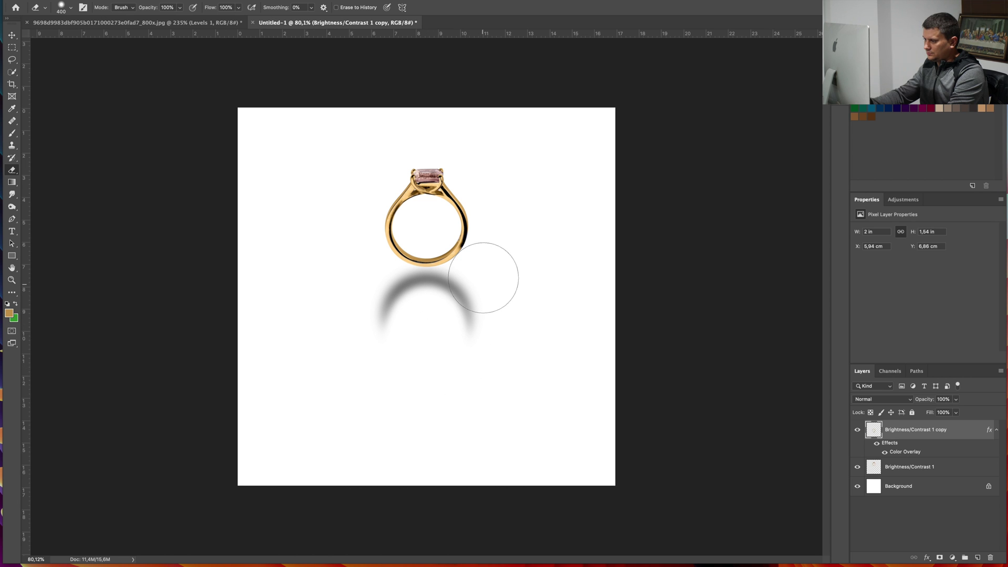
{"action": "mouse_move", "coordinate": [495, 349]}
{"action": "left_mouse_down"}
{"action": "mouse_move", "coordinate": [467, 351]}
{"action": "mouse_move", "coordinate": [484, 360]}
{"action": "mouse_move", "coordinate": [405, 360]}
{"action": "mouse_move", "coordinate": [491, 357]}
{"action": "mouse_move", "coordinate": [316, 349]}
{"action": "mouse_move", "coordinate": [428, 325]}
{"action": "left_mouse_up"}
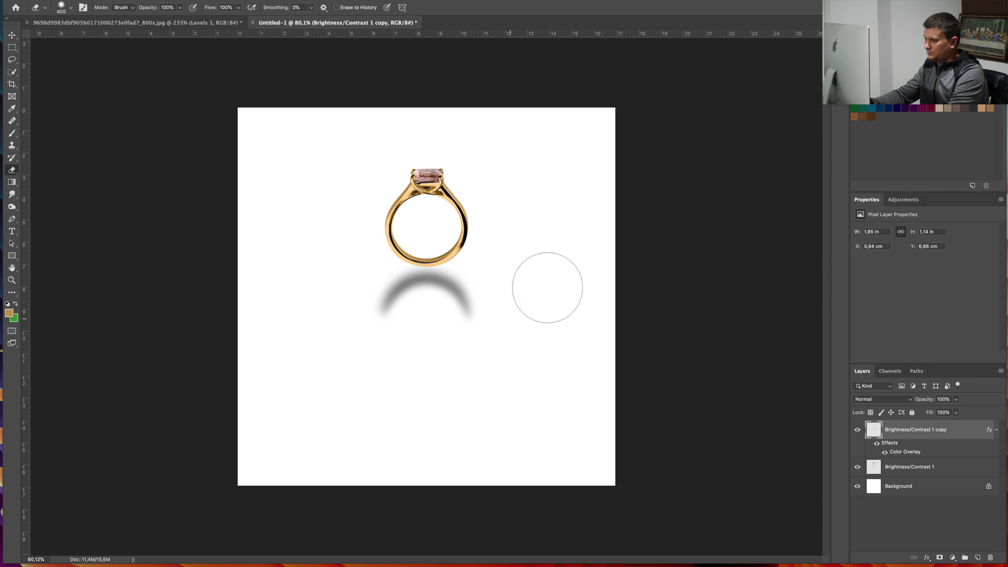
Set the shadow layer's opacity to 34%.
{"action": "left_click", "coordinate": [955, 399]}
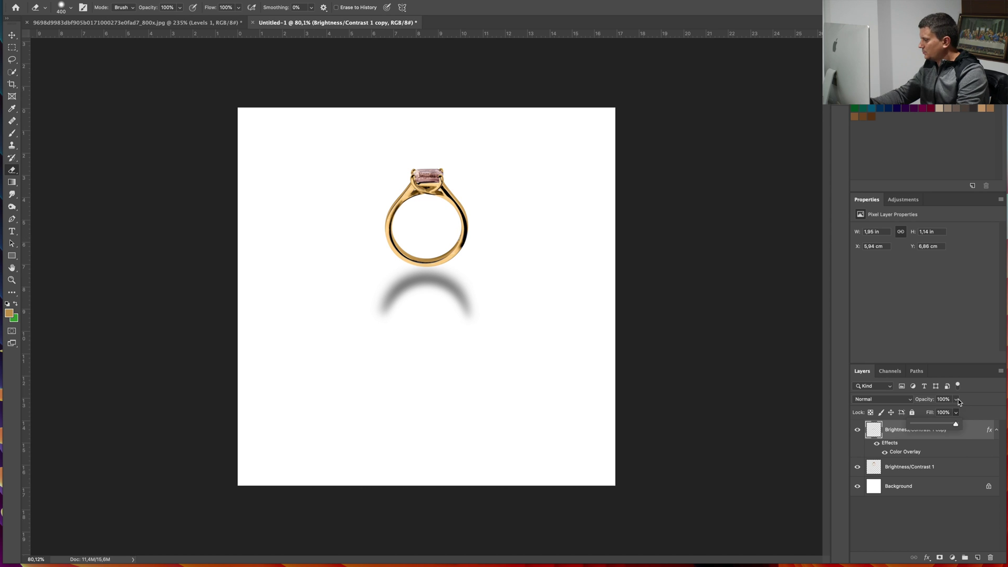
{"action": "left_click_drag", "start_coordinate": [959, 411], "coordinate": [928, 412]}
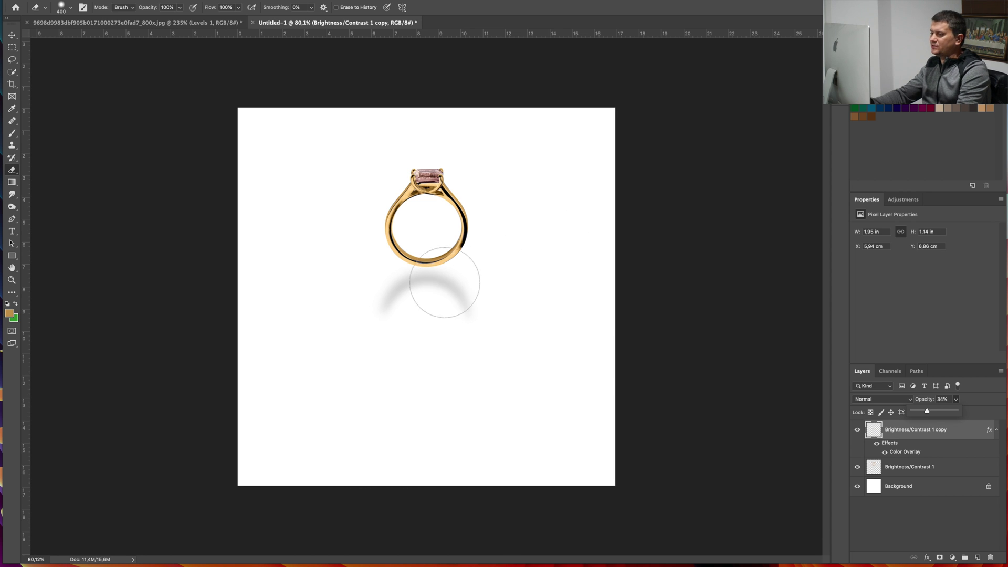
{"action": "left_click", "coordinate": [972, 406]}
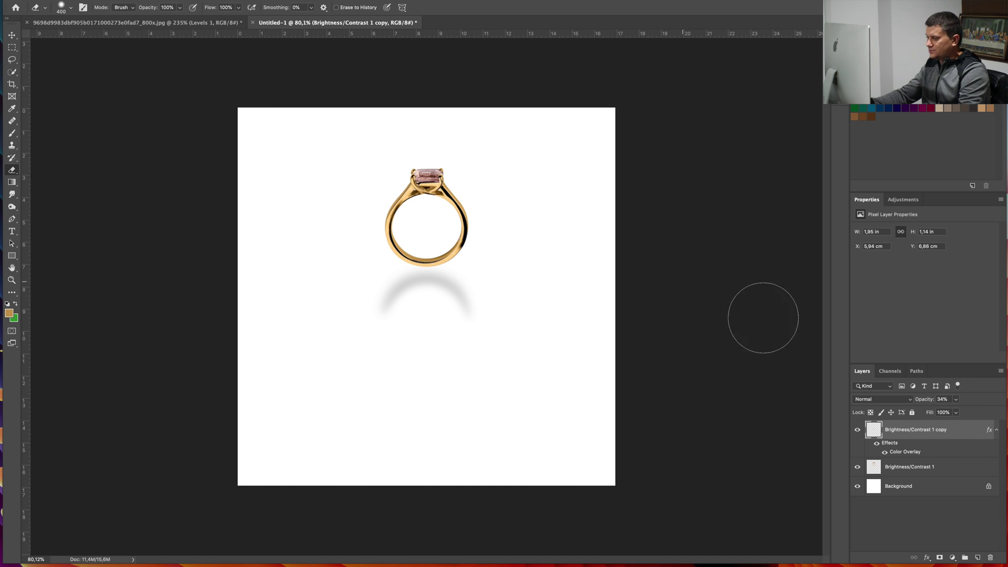
Delete the shadow layer and replace it with a new duplicate of the ring, flipped vertically with a height of -100%.
{"action": "key", "text": "Delete"}
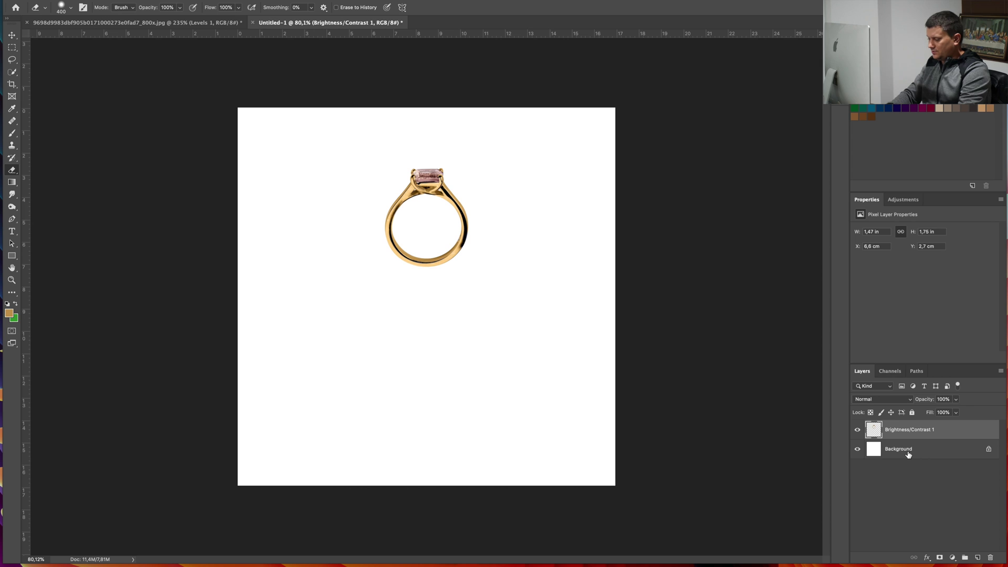
{"action": "key", "text": "ctrl+j"}
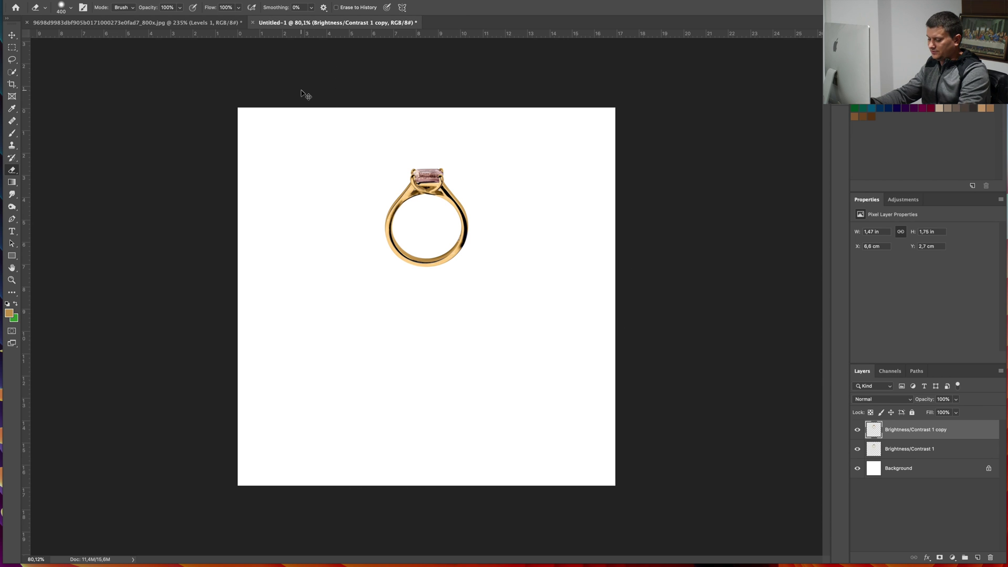
{"action": "key", "text": "ctrl+t"}
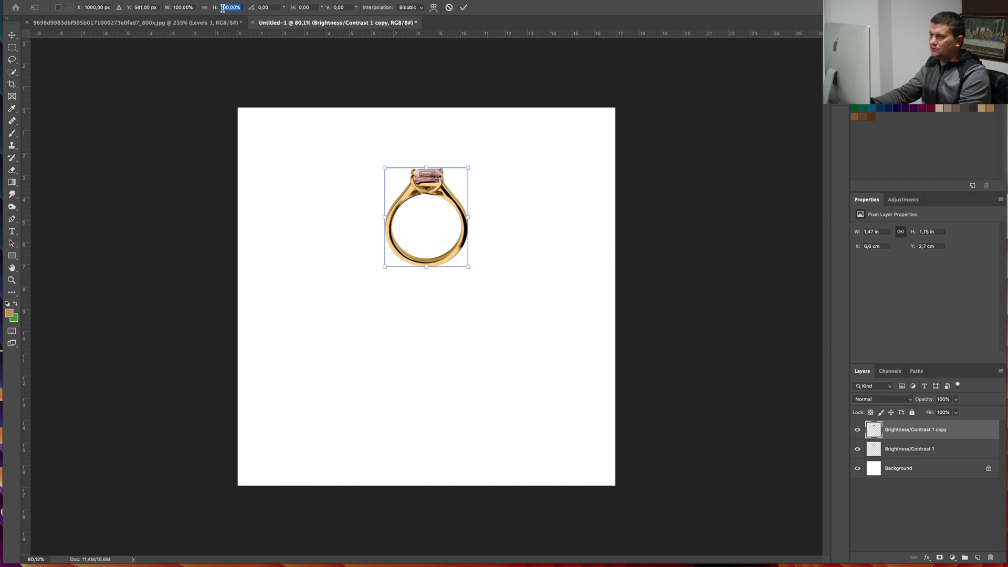
{"action": "type", "text": "-100"}
{"action": "key", "text": "Return"}
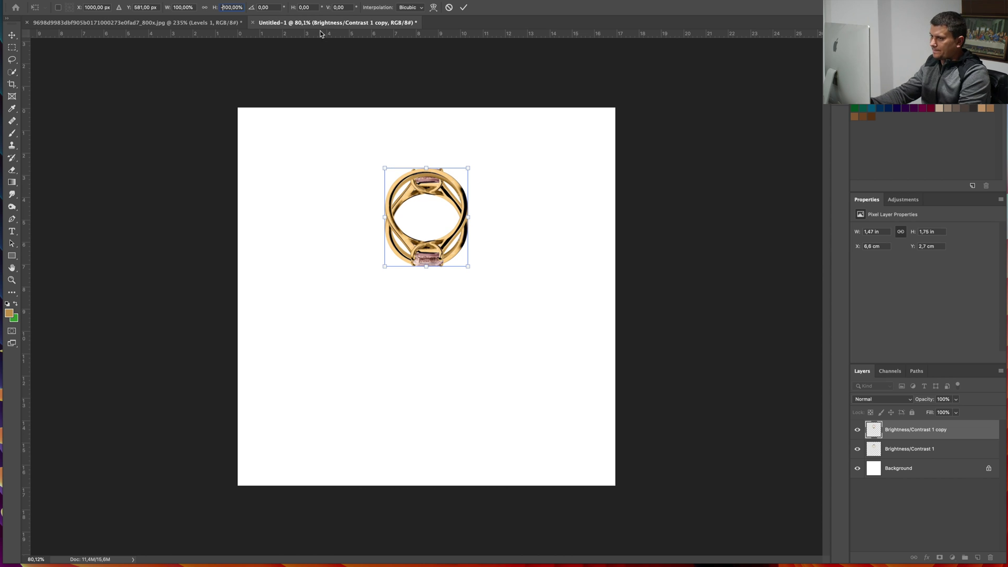
{"action": "left_click", "coordinate": [463, 8]}
Move the flipped ring copy straight down to just beneath the original, at a Y position of about 7.14 cm.
{"action": "key", "text": "e"}
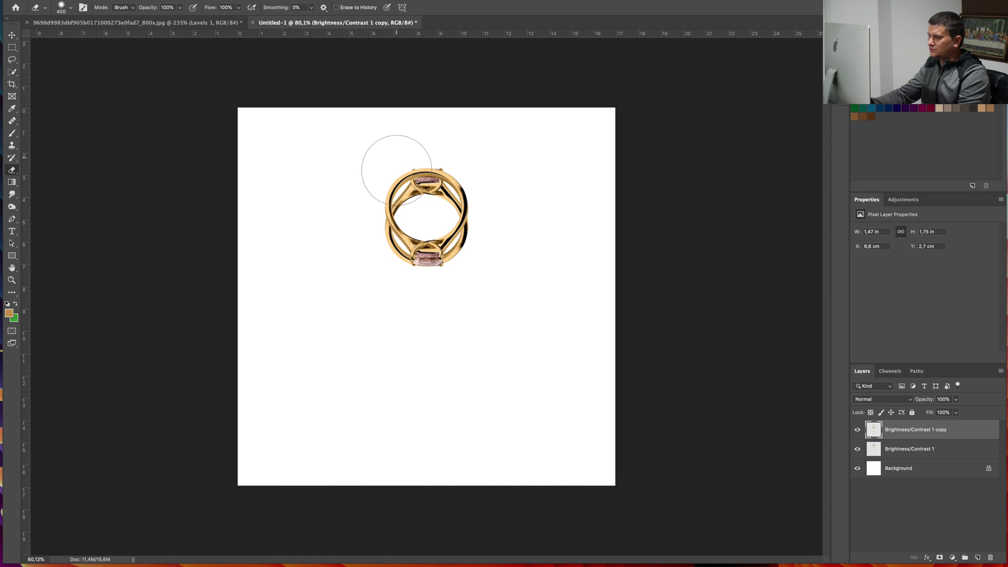
{"action": "key", "text": "v"}
{"action": "left_click_drag", "start_coordinate": [401, 181], "coordinate": [401, 277]}
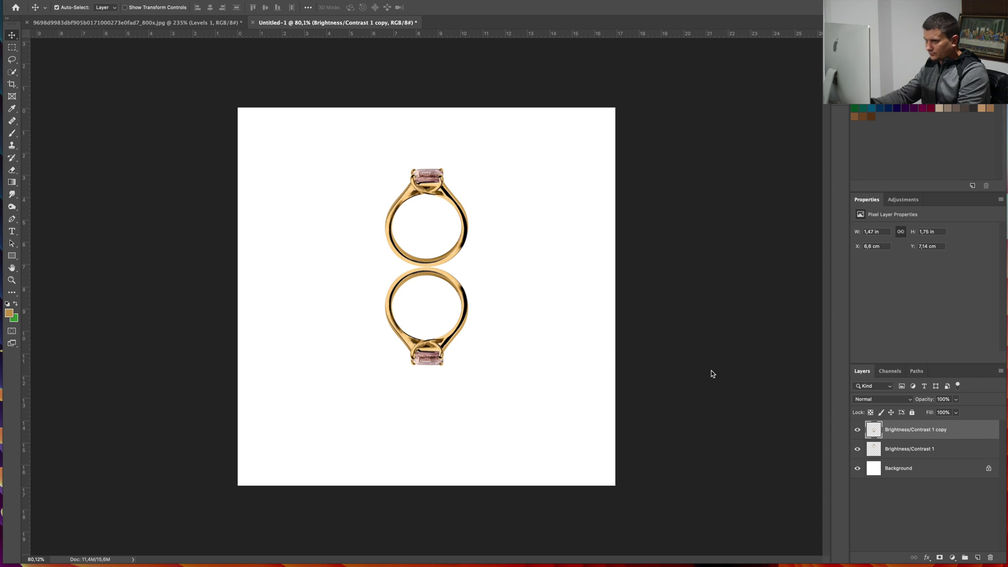
Fade the flipped ring into a reflection by painting soft white over its lower part and setting its layer opacity to 30%.
{"action": "key", "text": "e"}
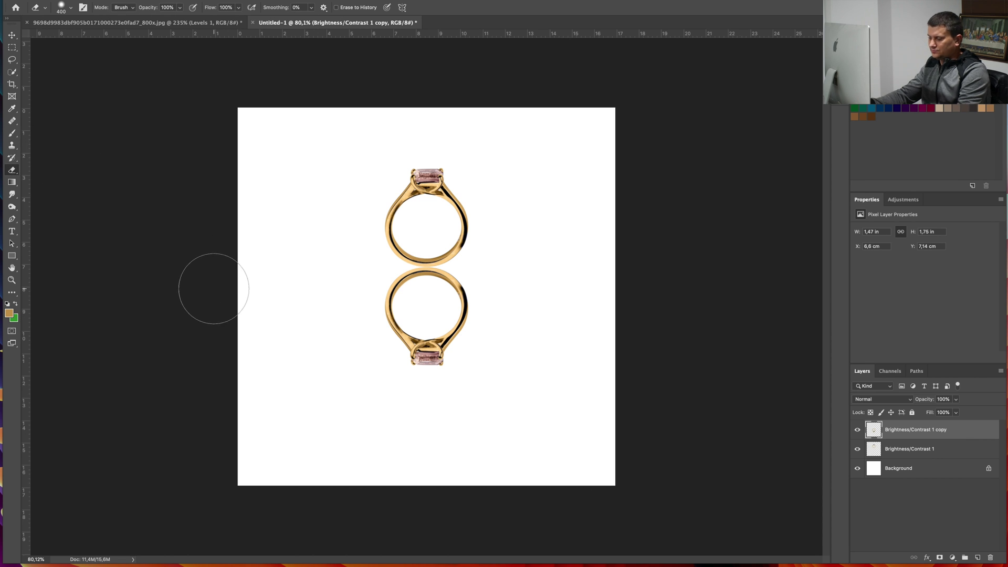
{"action": "key", "text": "b"}
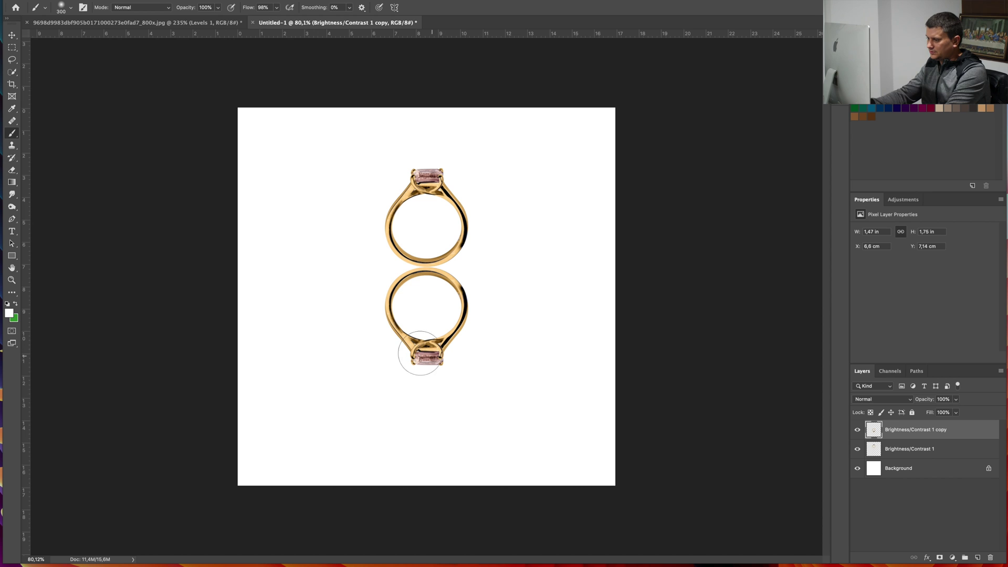
{"action": "left_click_drag", "start_coordinate": [435, 360], "coordinate": [321, 348]}
{"action": "mouse_move", "coordinate": [433, 371]}
{"action": "left_mouse_down"}
{"action": "mouse_move", "coordinate": [491, 367]}
{"action": "mouse_move", "coordinate": [439, 361]}
{"action": "mouse_move", "coordinate": [525, 354]}
{"action": "left_mouse_up"}
{"action": "left_click_drag", "start_coordinate": [955, 399], "coordinate": [931, 413]}
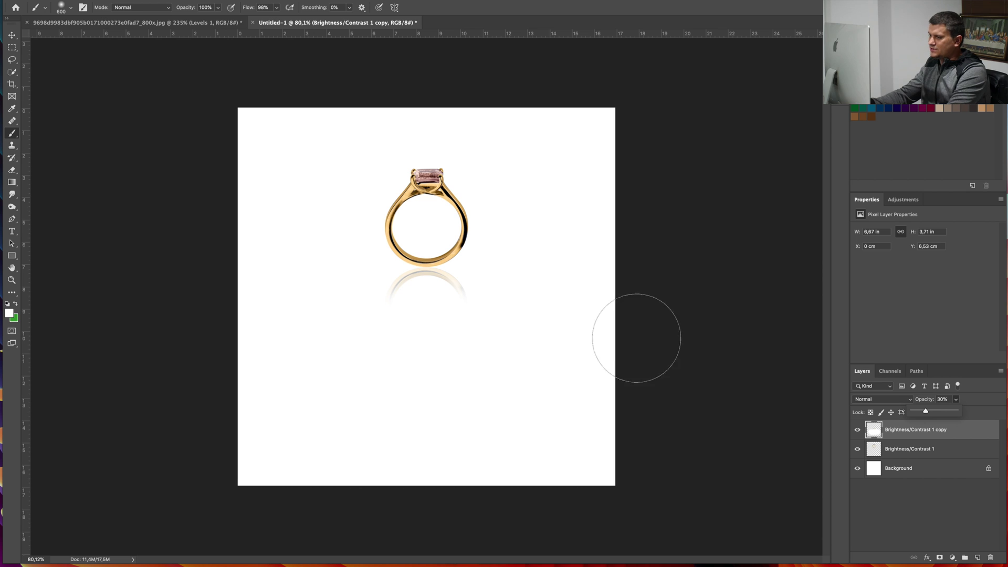
Apply the Camera Raw Filter to the original ring layer with Exposure +0.40, Contrast -18, Highlights +5, Shadows +15, Whites +5, Blacks +3 and Vibrance +2.
{"action": "left_click", "coordinate": [967, 454]}
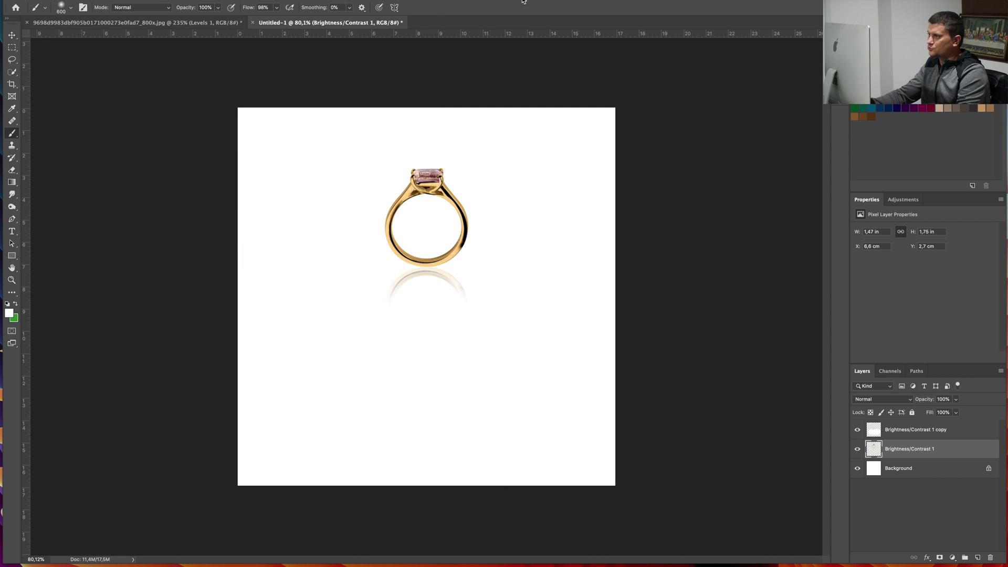
{"action": "left_click", "coordinate": [185, 1]}
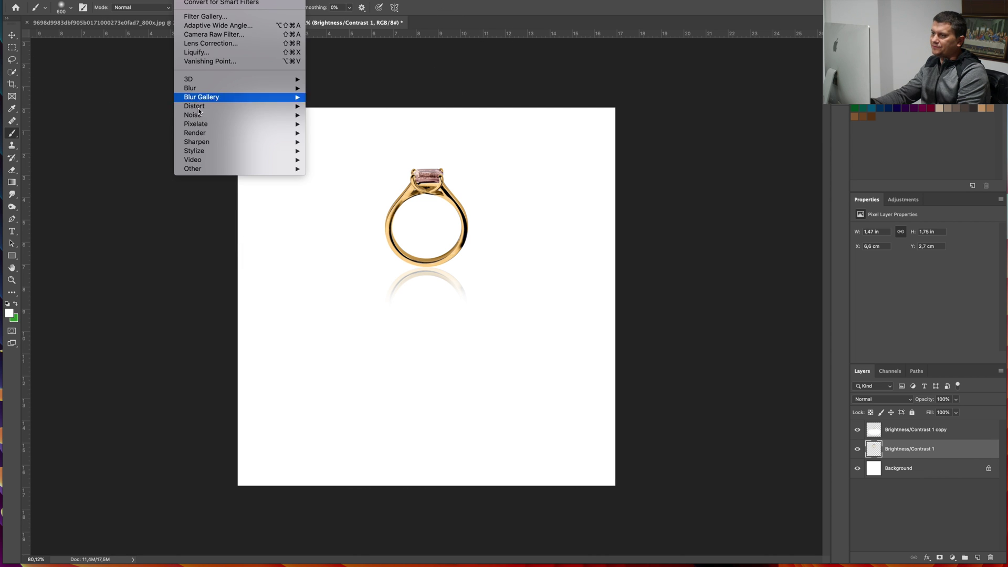
{"action": "left_click", "coordinate": [184, 0]}
{"action": "left_click", "coordinate": [184, 0]}
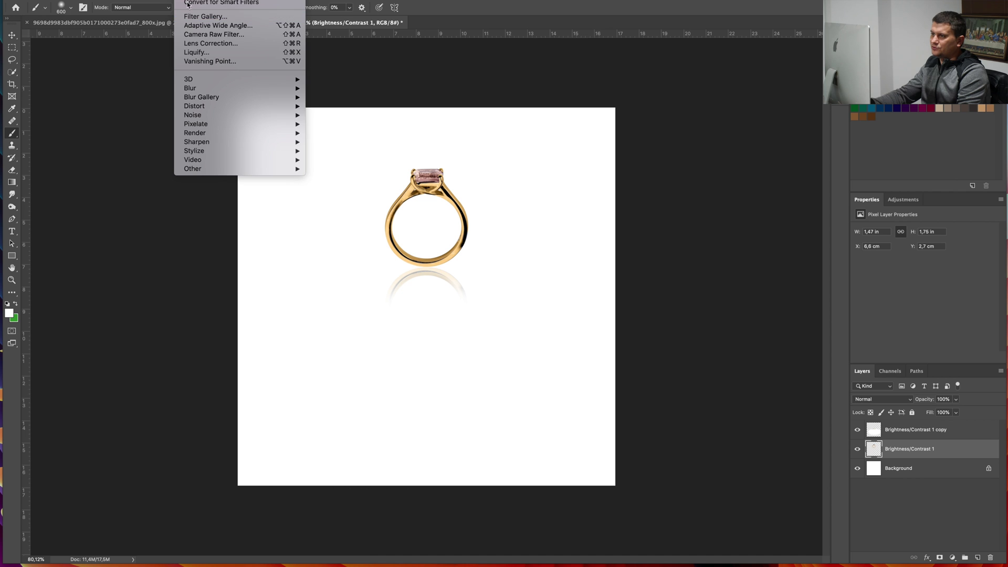
{"action": "left_click", "coordinate": [237, 36]}
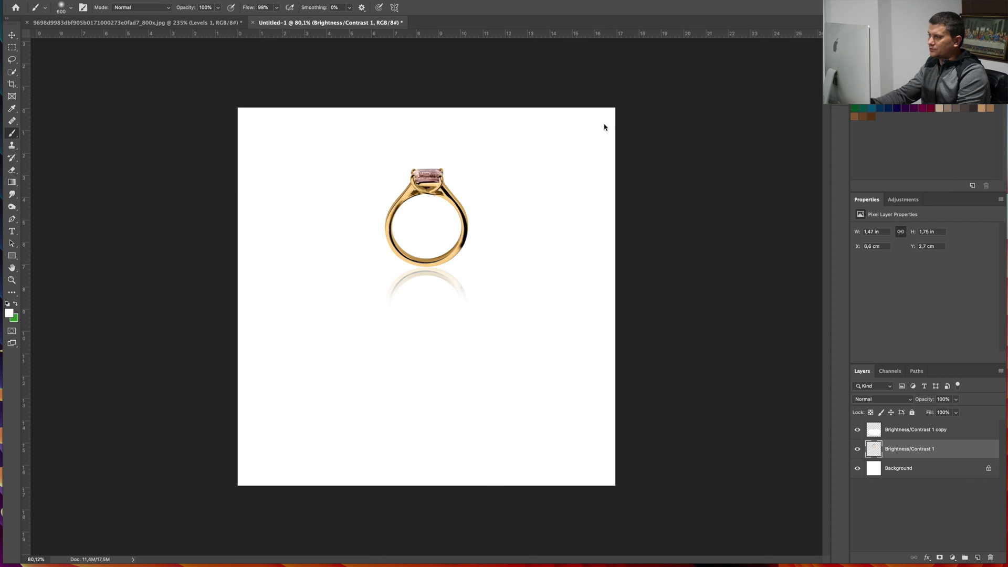
{"action": "left_click_drag", "start_coordinate": [578, 6], "coordinate": [554, 19]}
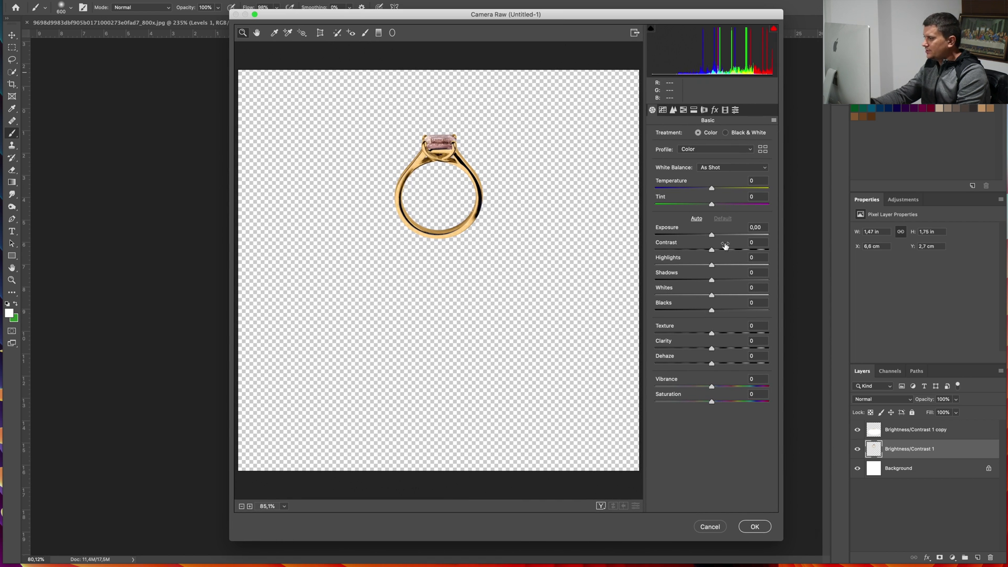
{"action": "left_click_drag", "start_coordinate": [712, 238], "coordinate": [711, 314]}
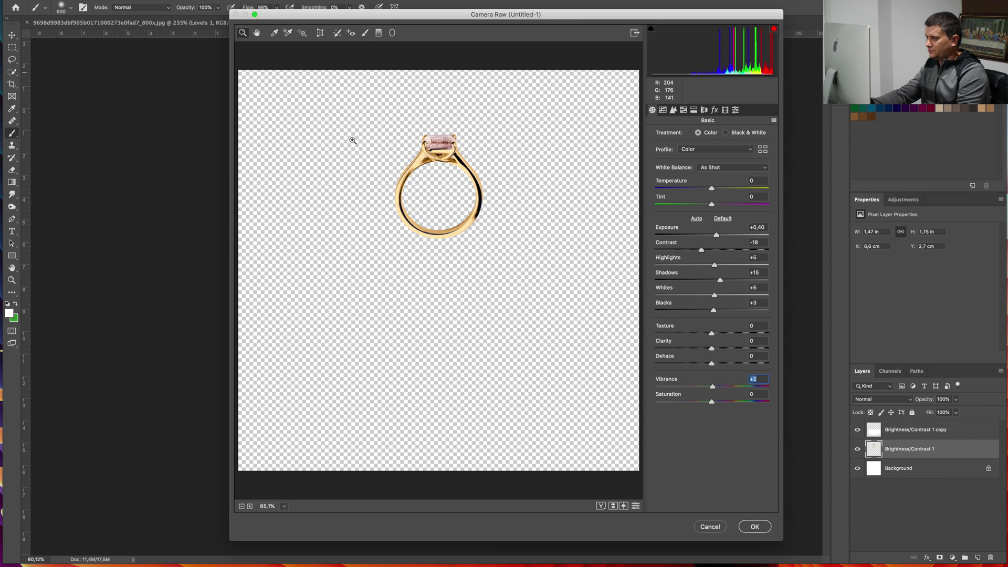
{"action": "left_click", "coordinate": [755, 527]}
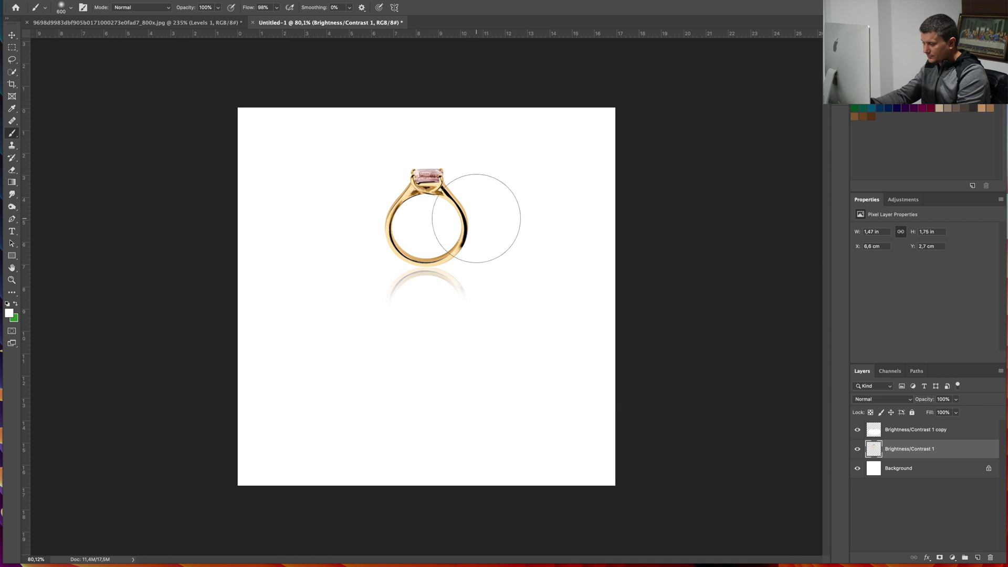
{"action": "scroll", "coordinate": [425, 200], "scroll_direction": "up", "scroll_amount": 3}
{"action": "scroll", "coordinate": [440, 205], "scroll_direction": "up", "scroll_amount": 2}
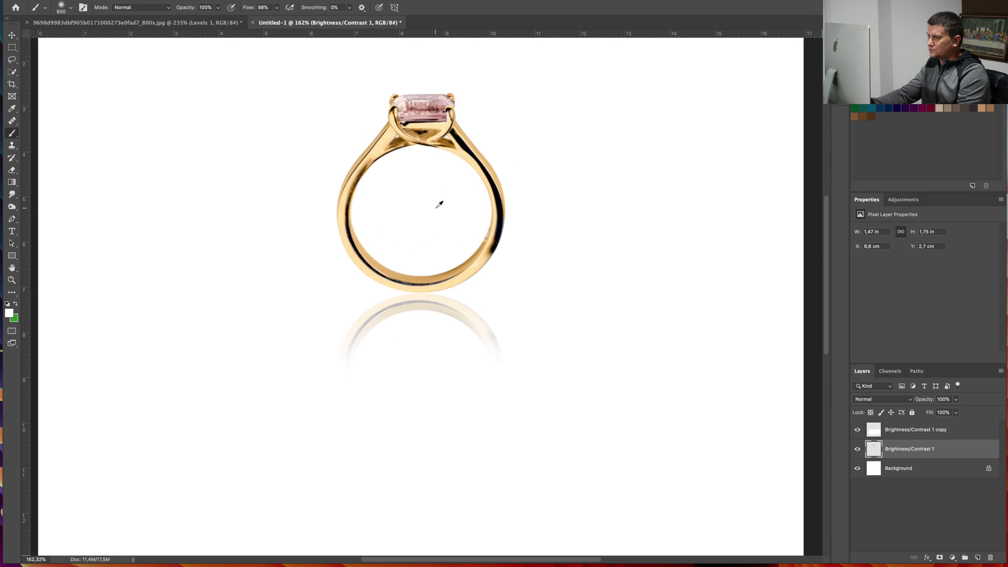
{"action": "mouse_move", "coordinate": [515, 163]}
{"action": "left_mouse_down"}
{"action": "mouse_move", "coordinate": [516, 191]}
{"action": "mouse_move", "coordinate": [524, 152]}
{"action": "left_mouse_up"}
{"action": "key", "text": "ctrl+r"}
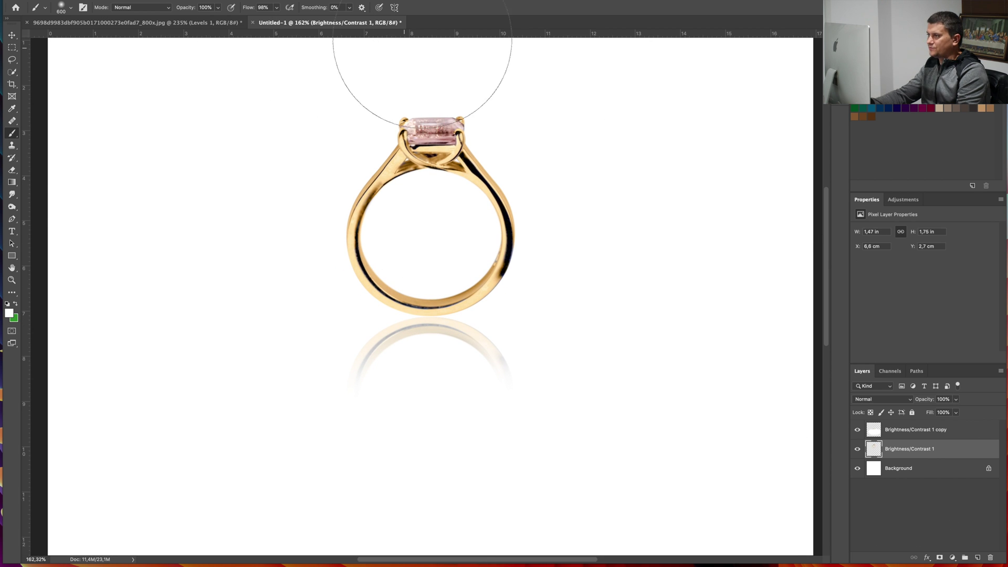
{"action": "left_click", "coordinate": [953, 557]}
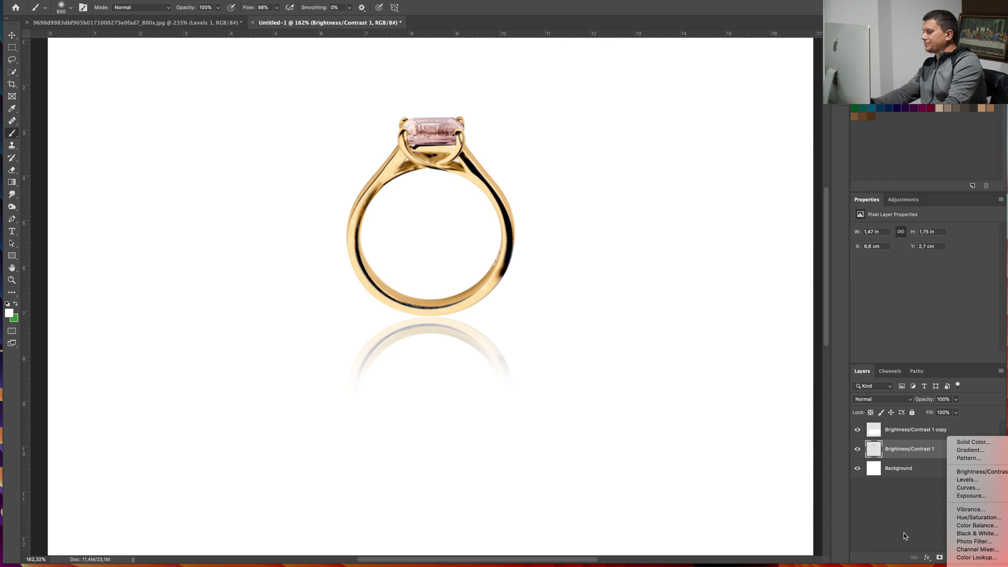
{"action": "left_click", "coordinate": [881, 560]}
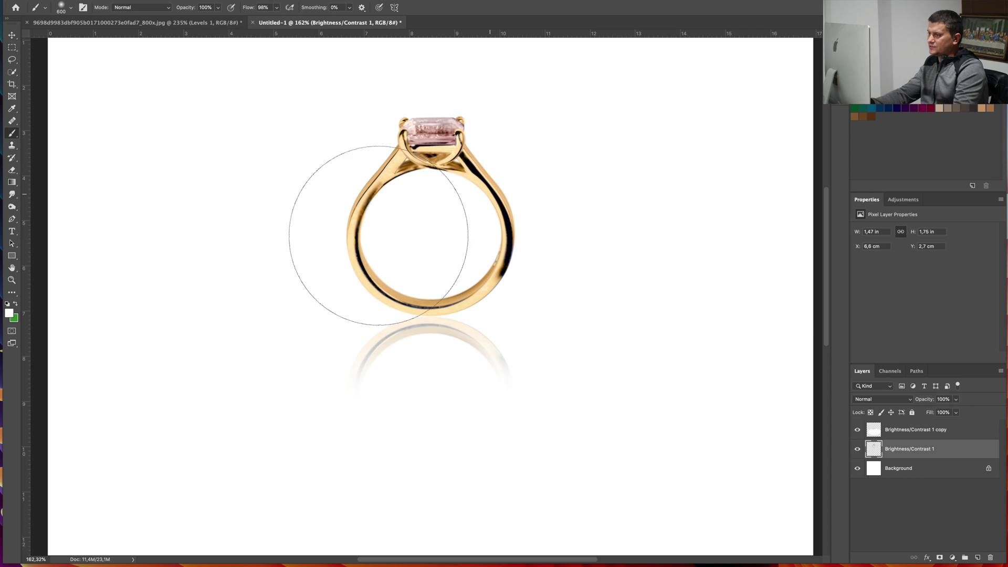
Examine the retouched gold ring, its gemstone and the faded reflection at closer zoom.
{"action": "scroll", "coordinate": [567, 165], "scroll_direction": "down", "scroll_amount": 3}
{"action": "scroll", "coordinate": [567, 165], "scroll_direction": "up", "scroll_amount": 5}
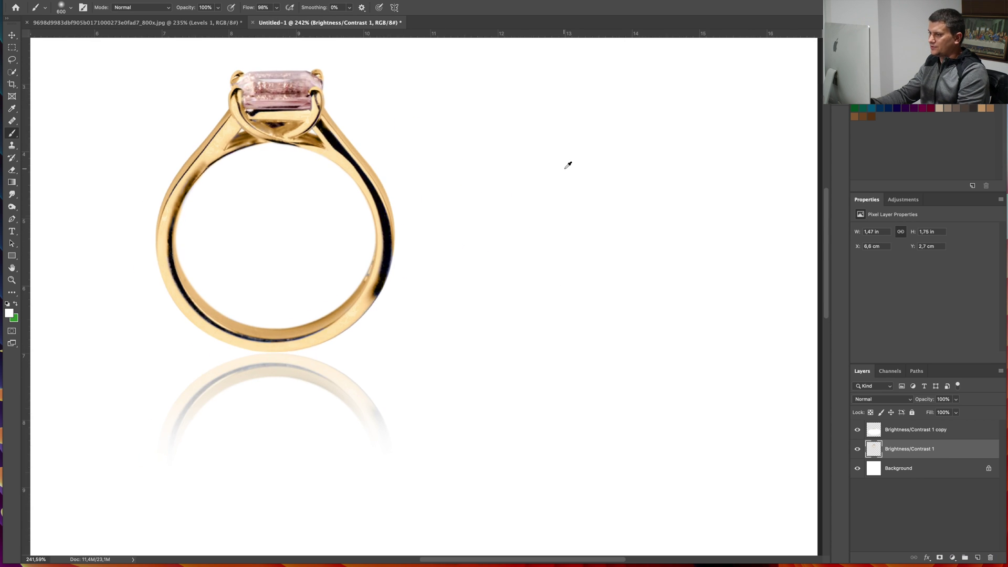
{"action": "scroll", "coordinate": [540, 153], "scroll_direction": "left", "scroll_amount": 3}
{"action": "scroll", "coordinate": [430, 129], "scroll_direction": "down", "scroll_amount": 1}
{"action": "scroll", "coordinate": [491, 141], "scroll_direction": "left", "scroll_amount": 3}
{"action": "scroll", "coordinate": [491, 142], "scroll_direction": "up", "scroll_amount": 2}
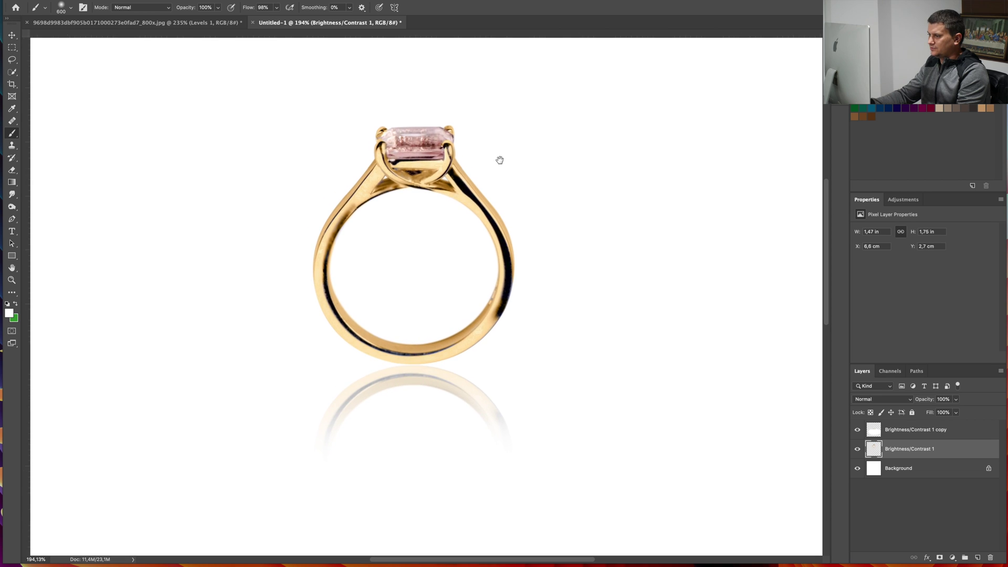
{"action": "scroll", "coordinate": [562, 177], "scroll_direction": "up", "scroll_amount": 1}
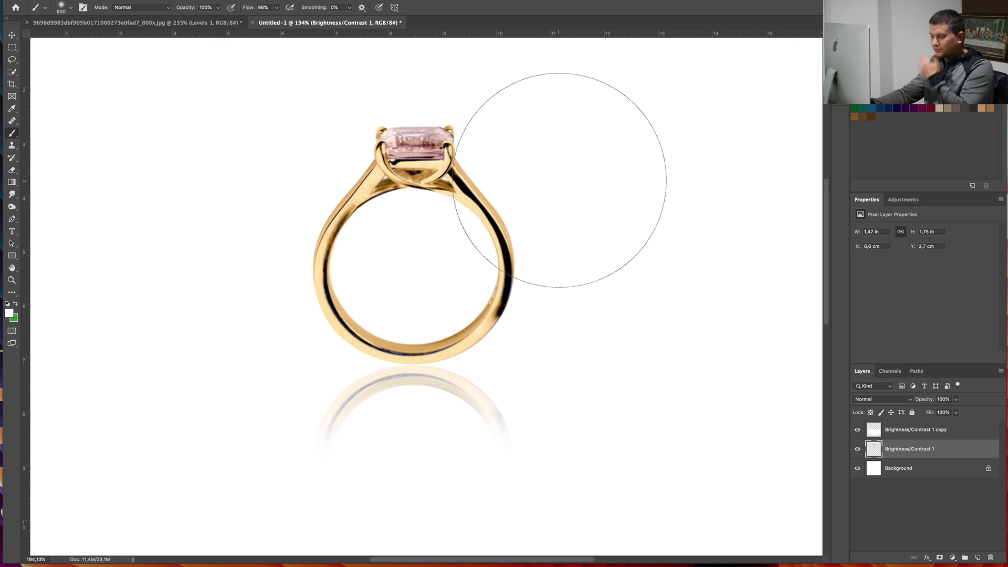
In the source photo document, show the Background layer and hide Levels 1 to compare the original silver ring with the gold version in Untitled-1.
{"action": "left_click", "coordinate": [156, 24]}
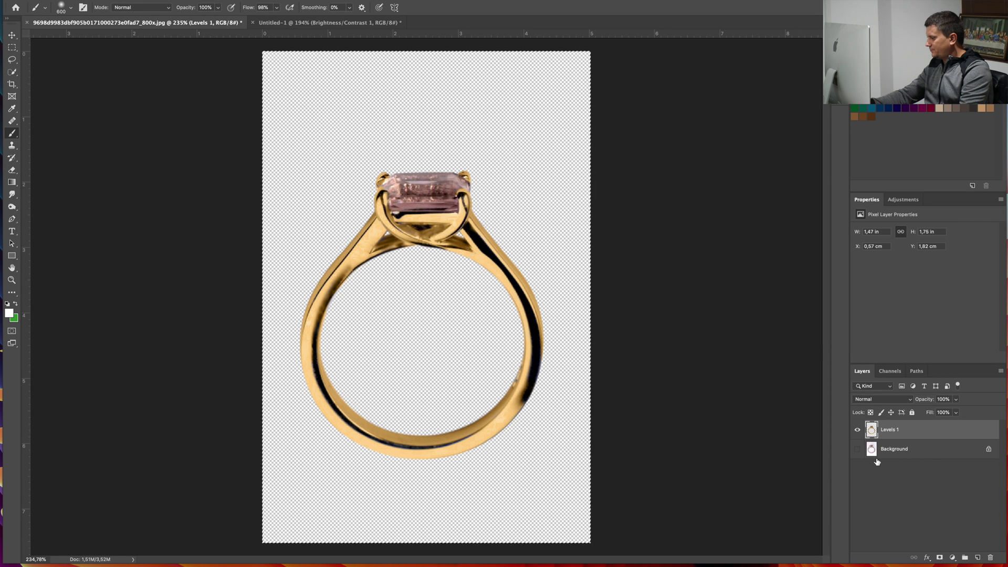
{"action": "left_click", "coordinate": [858, 450]}
{"action": "left_click", "coordinate": [858, 429]}
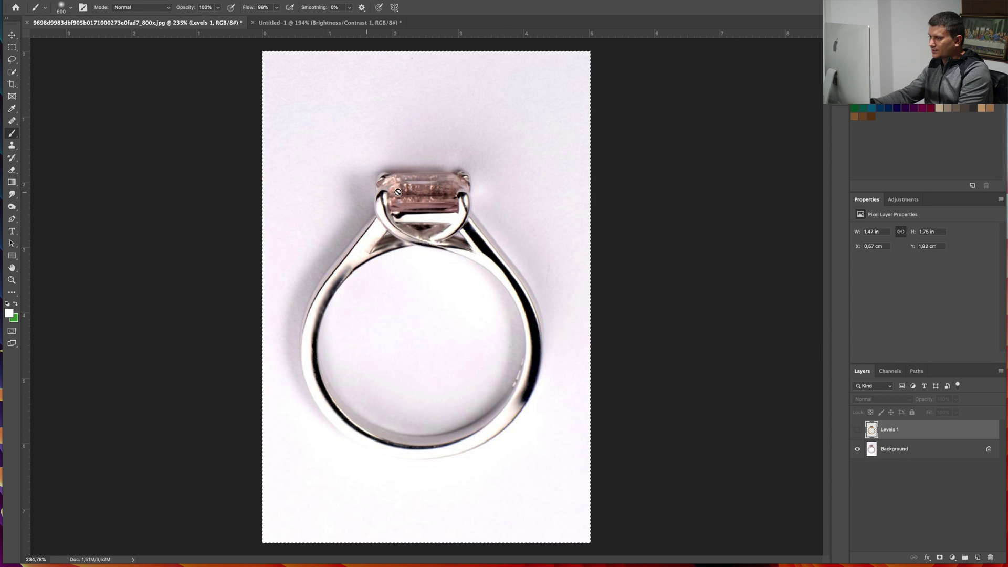
{"action": "left_click", "coordinate": [326, 22]}
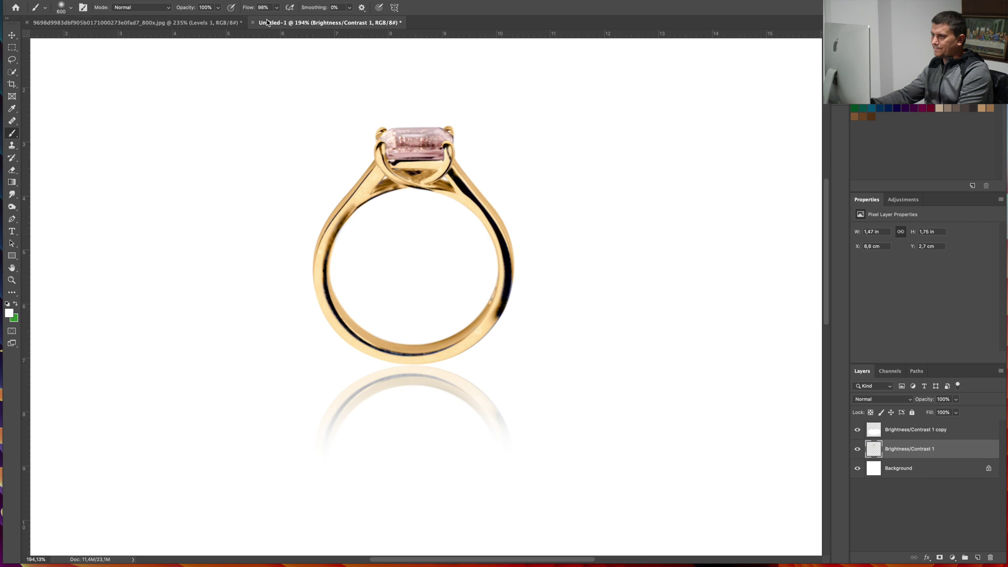
{"action": "left_click", "coordinate": [160, 22]}
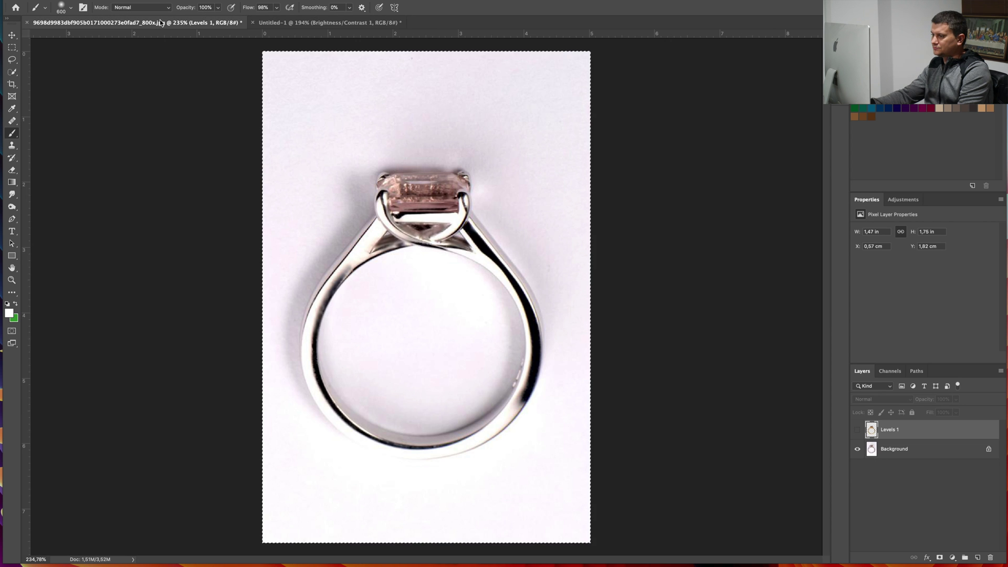
{"action": "left_click", "coordinate": [288, 23]}
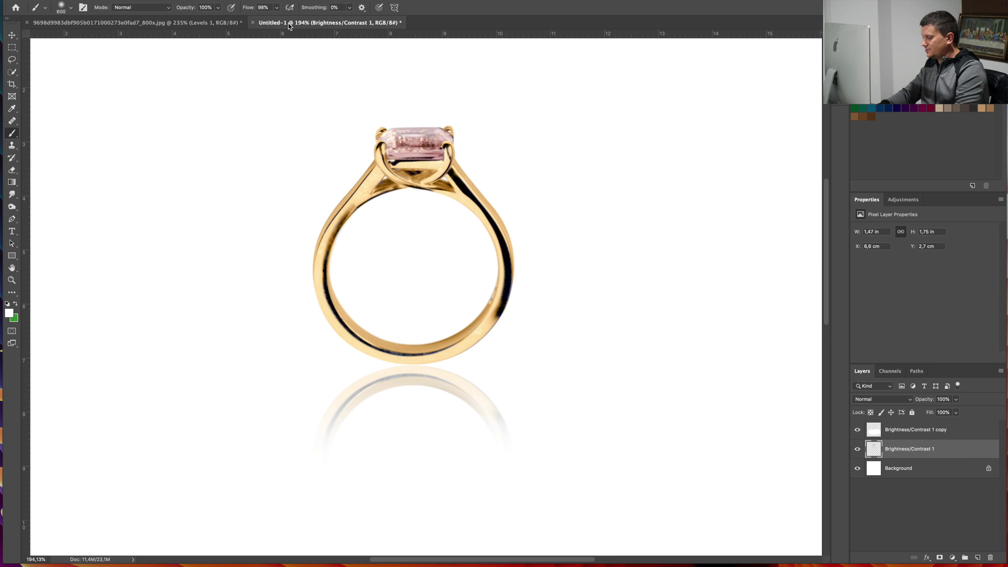